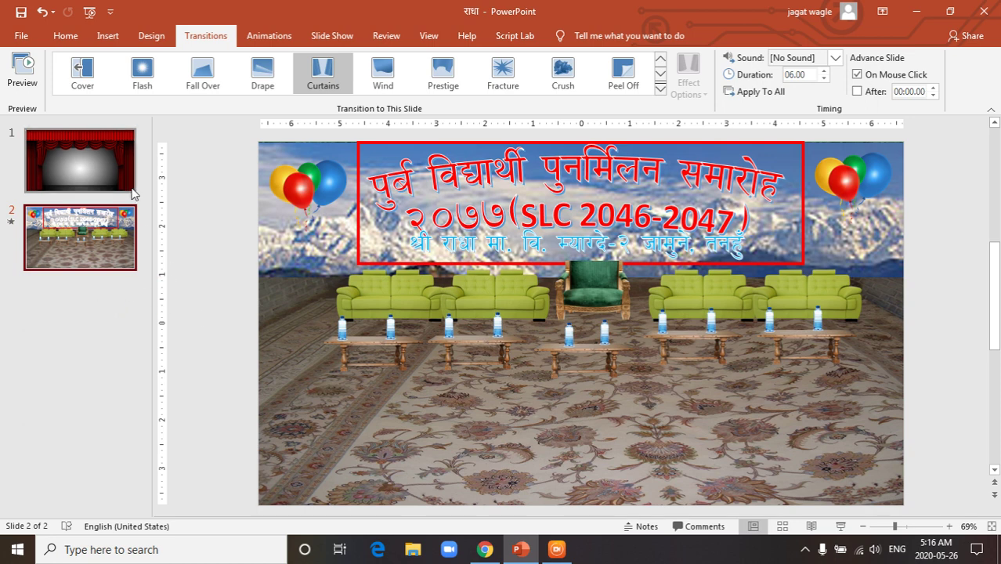
Remove the curtain-stage slide, keeping only the reunion slide with its 06.00-second Curtains transition
{"action": "left_click", "coordinate": [100, 161]}
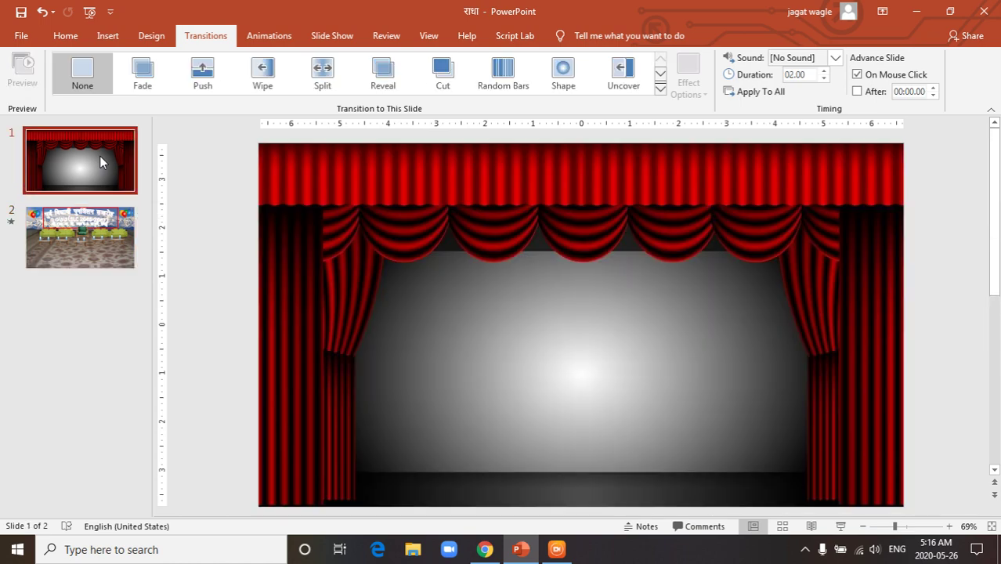
{"action": "left_click", "coordinate": [101, 241]}
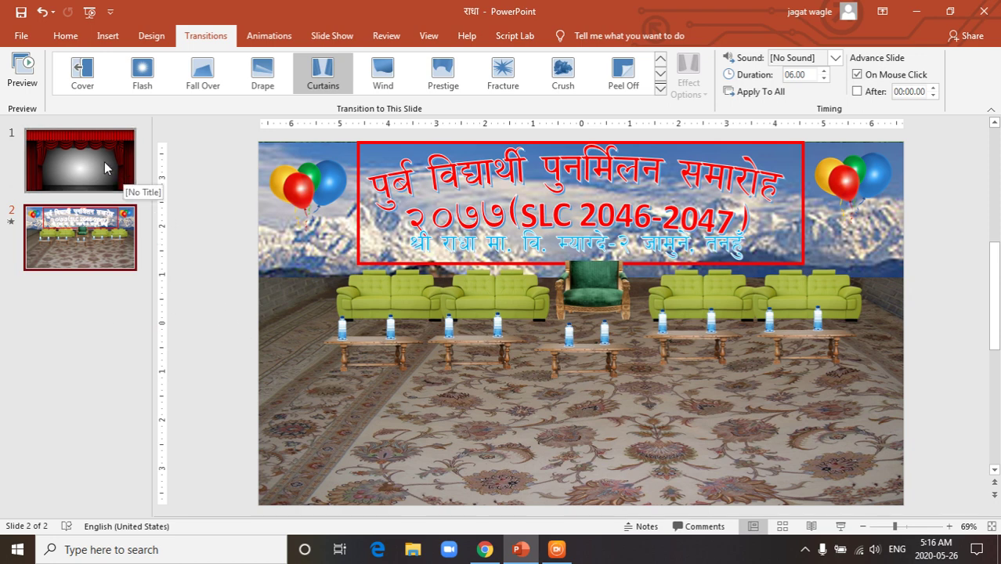
{"action": "key", "text": "ctrl+z"}
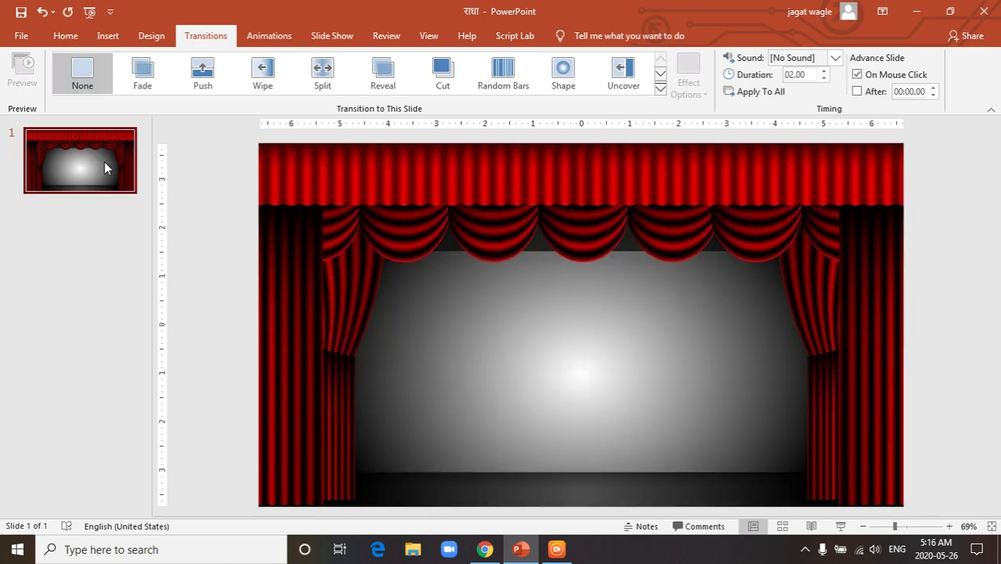
{"action": "key", "text": "ctrl+y"}
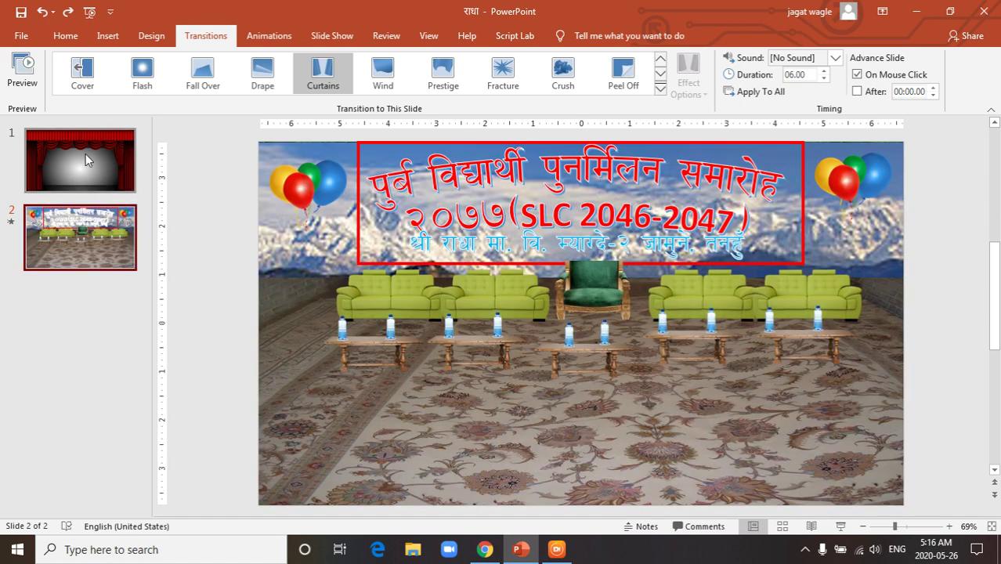
{"action": "left_click", "coordinate": [85, 161]}
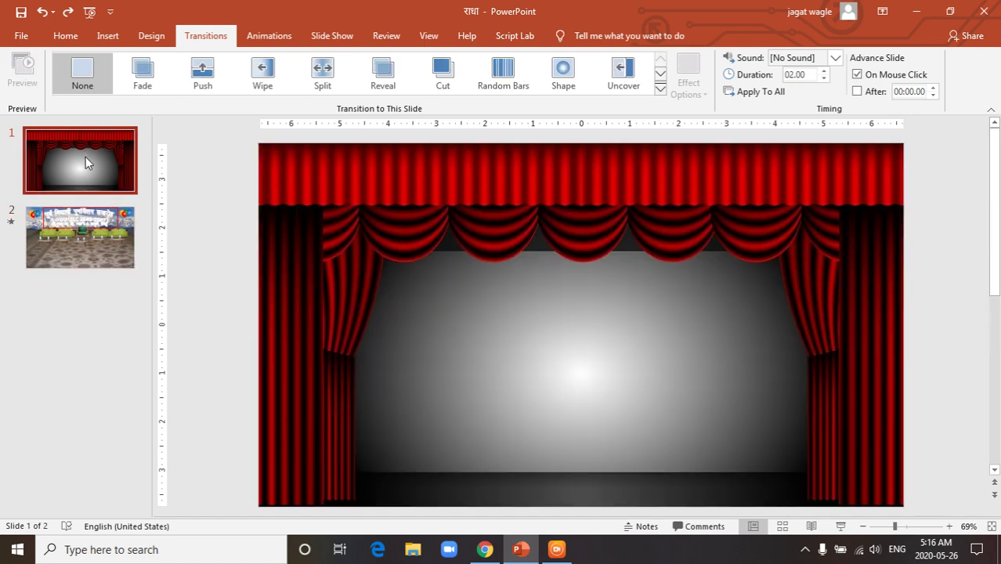
{"action": "key", "text": "ctrl+z"}
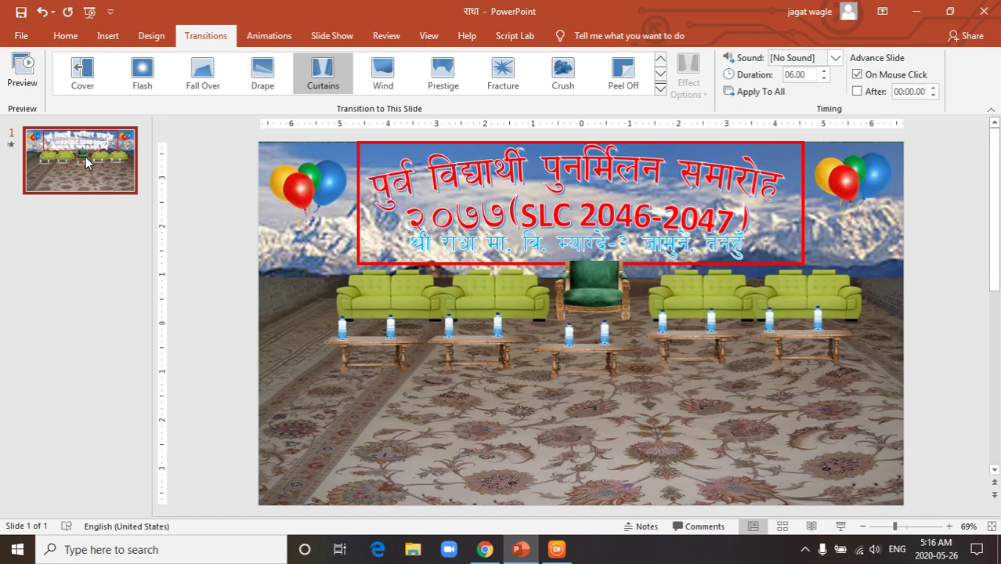
Add a blank title-and-content slide and move it ahead of the reunion slide
{"action": "left_click", "coordinate": [244, 235]}
{"action": "key", "text": "ctrl+m"}
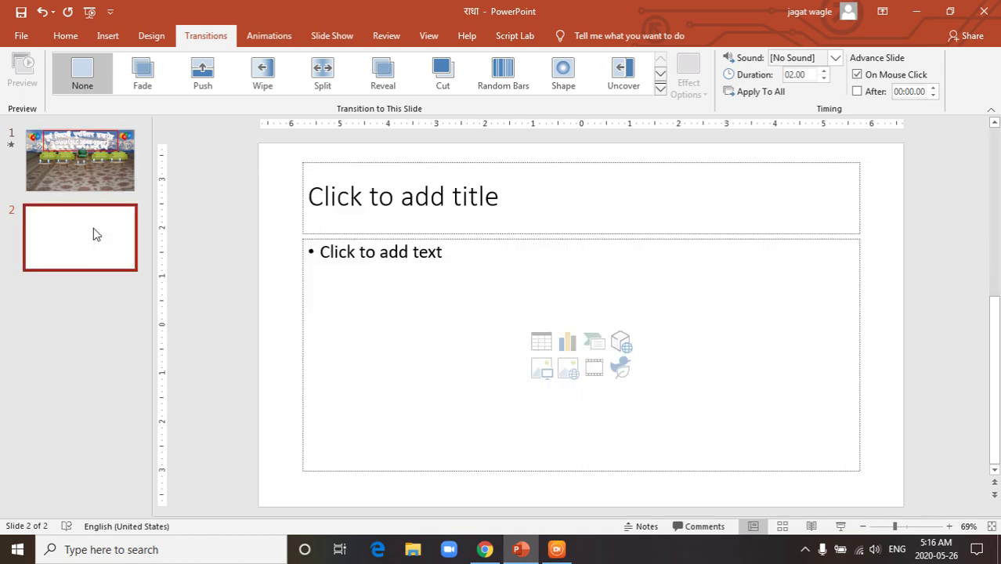
{"action": "left_click_drag", "start_coordinate": [94, 228], "coordinate": [91, 161]}
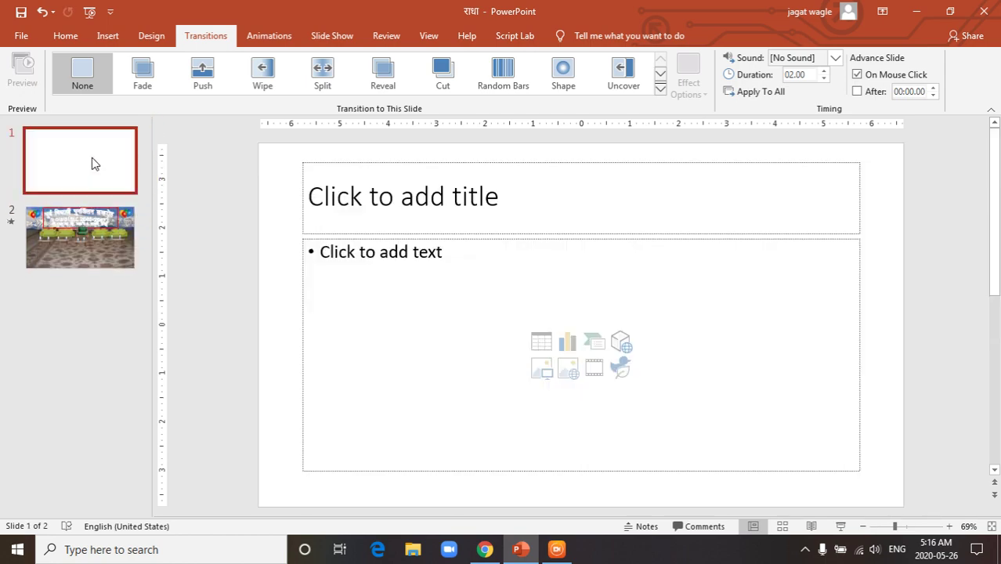
{"action": "left_click", "coordinate": [349, 196]}
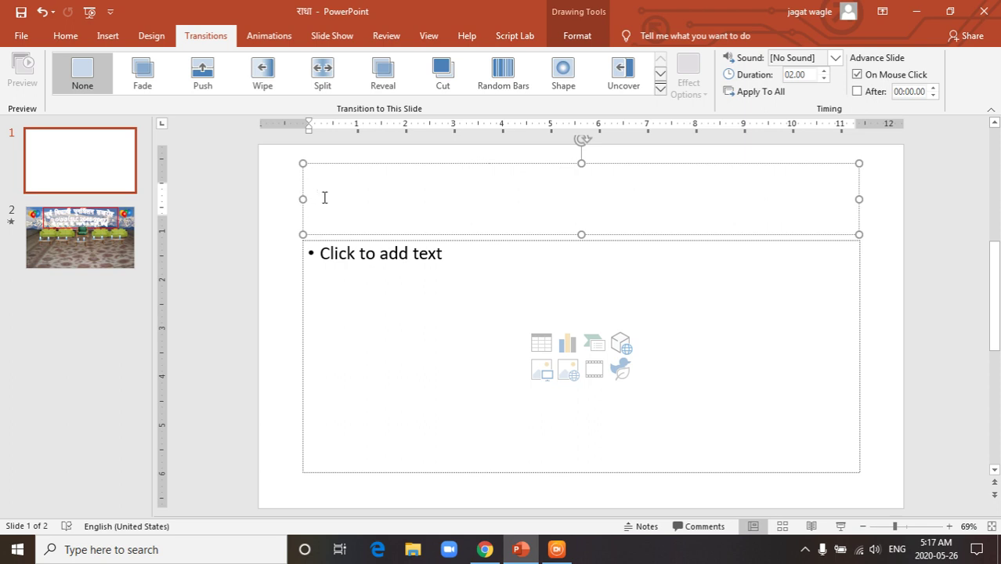
{"action": "left_click", "coordinate": [389, 256]}
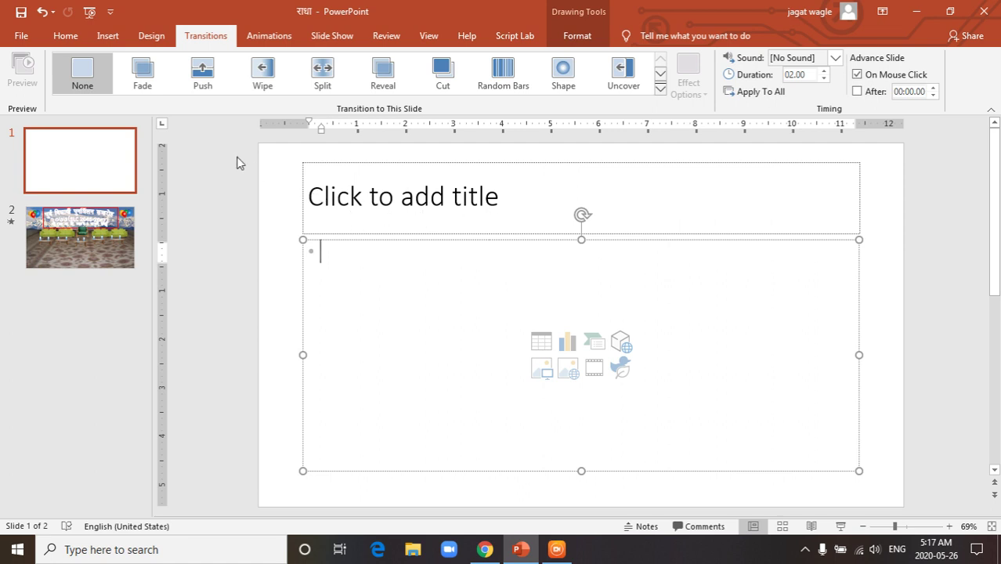
Open Online Pictures from the Insert tab's Pictures menu
{"action": "left_click", "coordinate": [110, 36]}
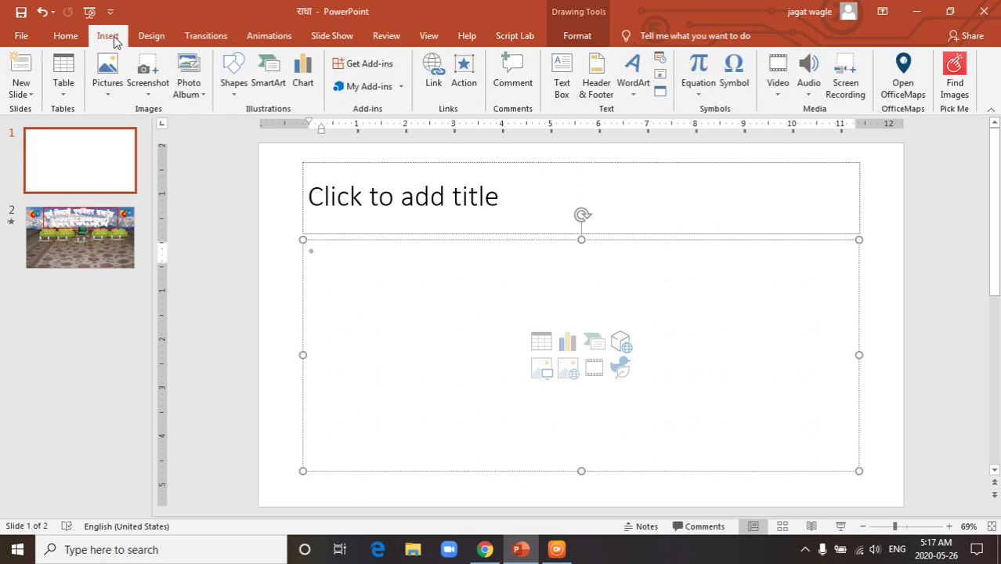
{"action": "left_click", "coordinate": [110, 94]}
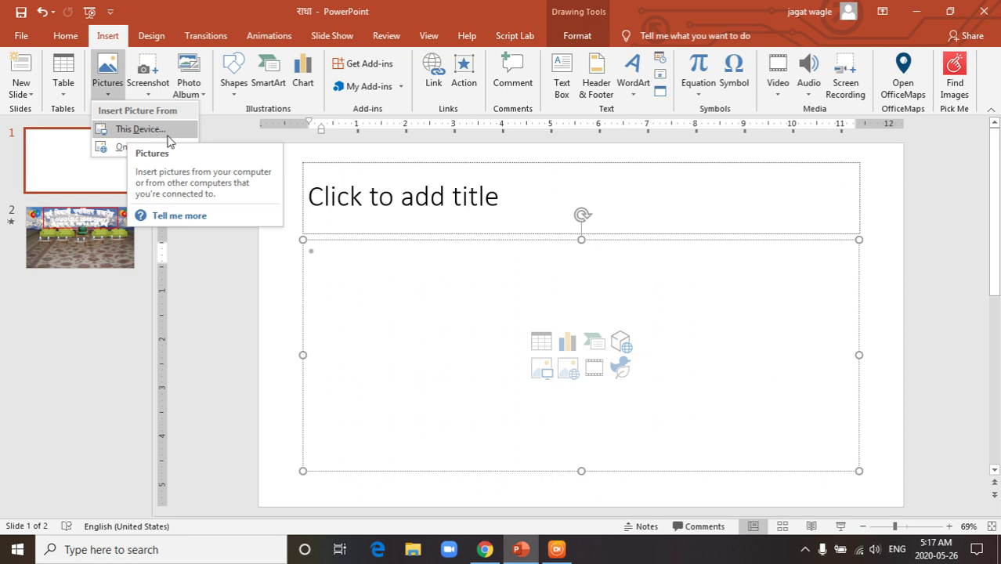
{"action": "left_click", "coordinate": [123, 149]}
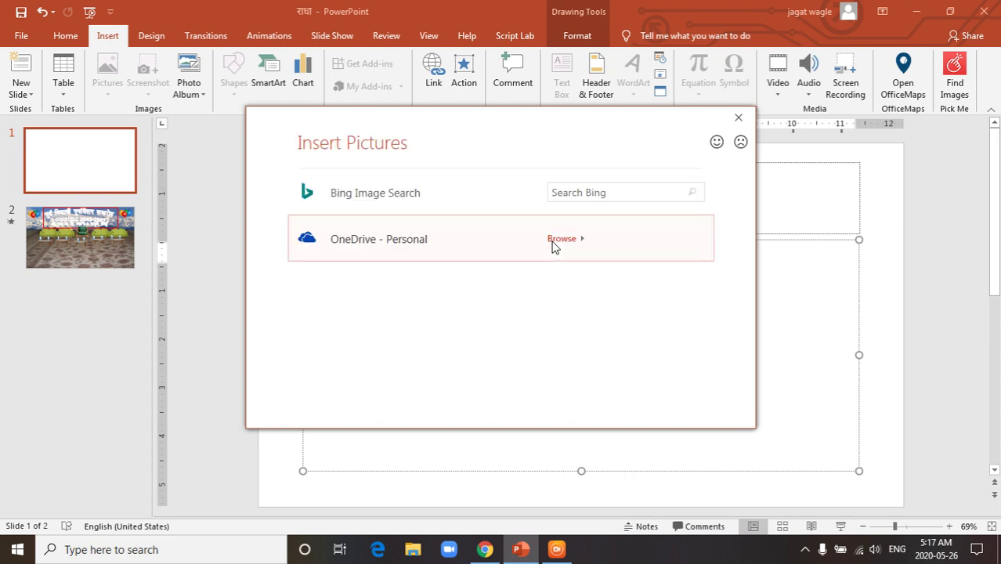
Search Bing images for 'curtains'
{"action": "left_click", "coordinate": [604, 192]}
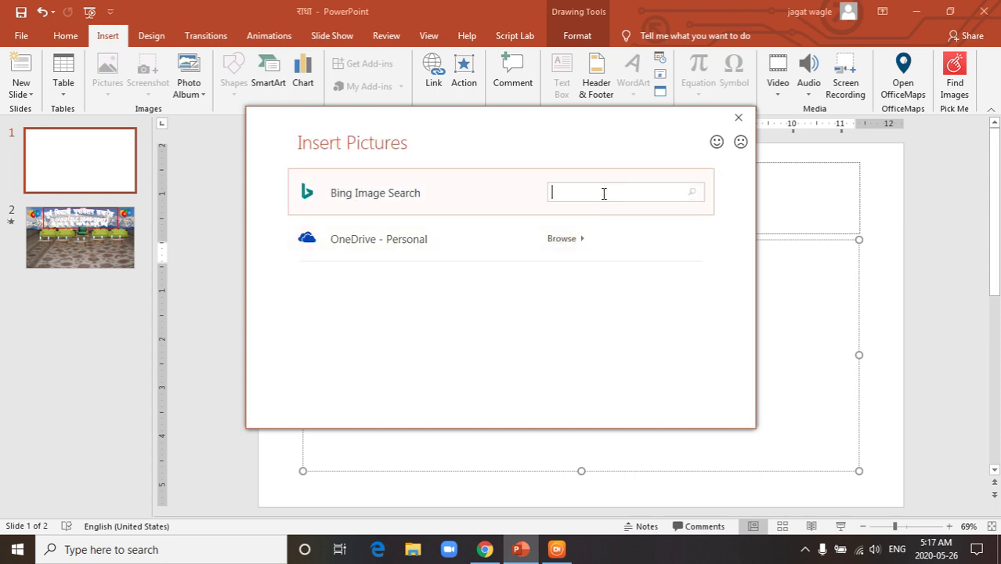
{"action": "type", "text": "c"}
{"action": "type", "text": "urt"}
{"action": "type", "text": "ai"}
{"action": "type", "text": "ns"}
{"action": "key", "text": "Return"}
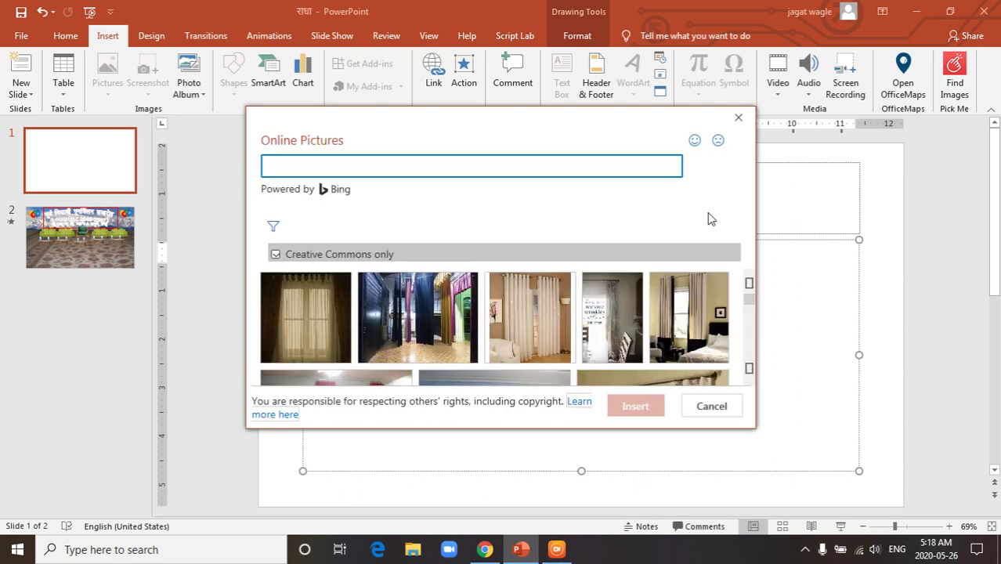
Browse the results and select the red stage-curtain image with blue spotlights
{"action": "left_click", "coordinate": [749, 302]}
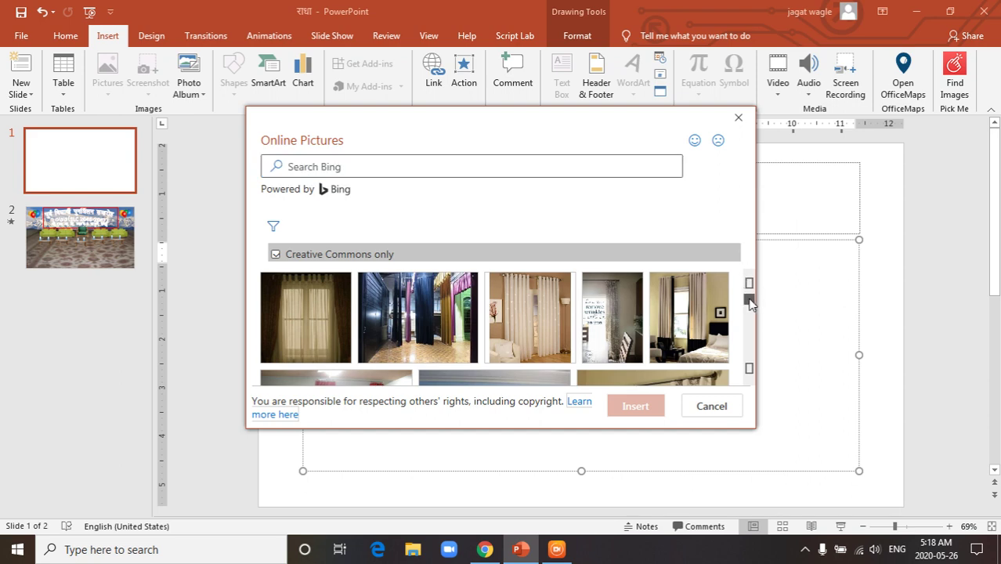
{"action": "left_click_drag", "start_coordinate": [750, 302], "coordinate": [748, 372]}
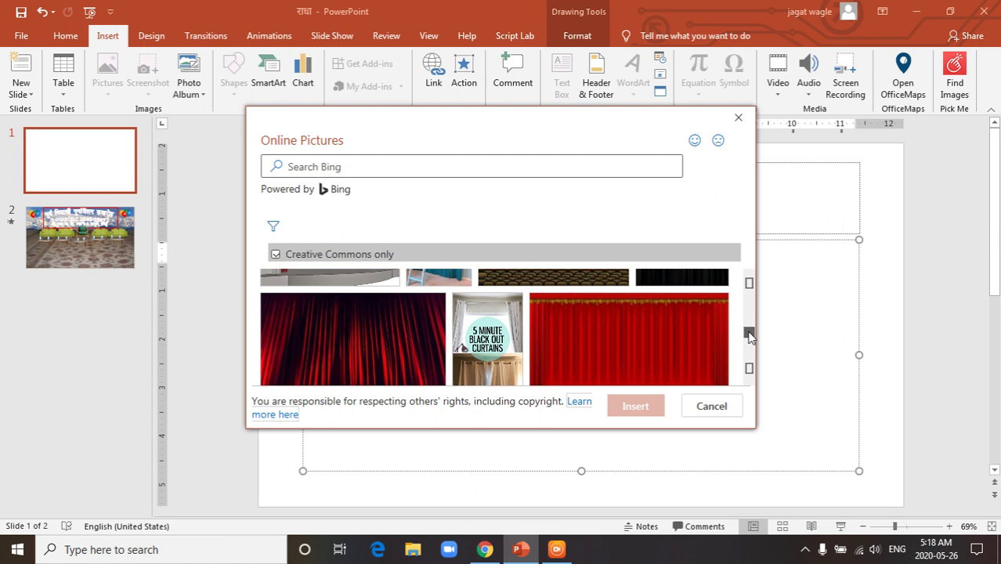
{"action": "left_click_drag", "start_coordinate": [750, 330], "coordinate": [749, 357]}
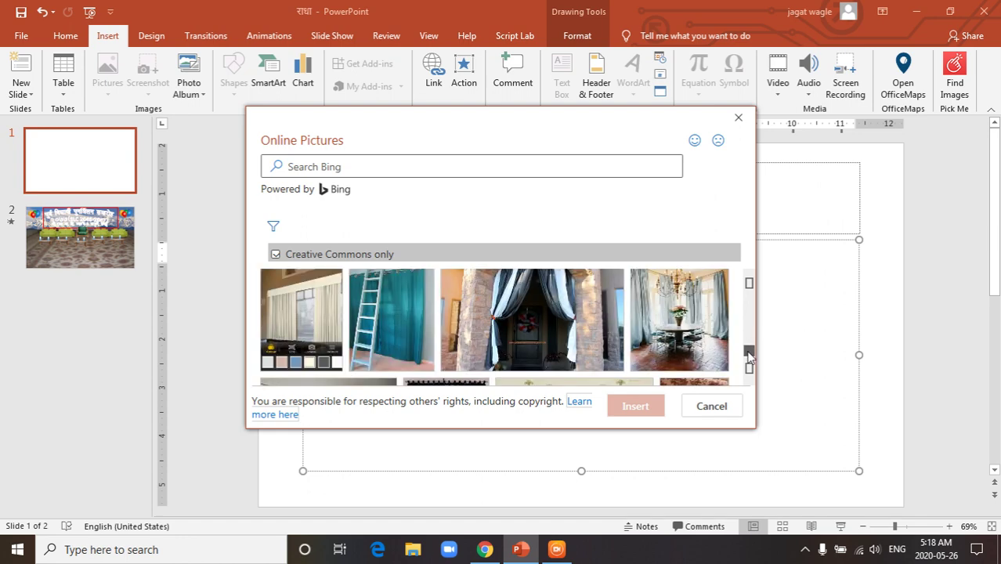
{"action": "scroll", "coordinate": [749, 357], "scroll_direction": "down", "scroll_amount": 1}
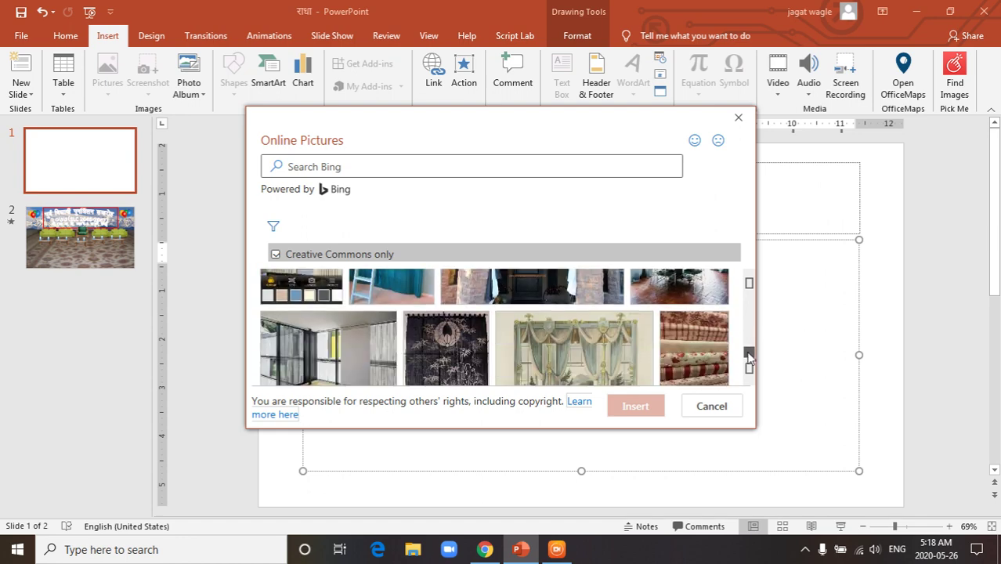
{"action": "scroll", "coordinate": [749, 357], "scroll_direction": "down", "scroll_amount": 2}
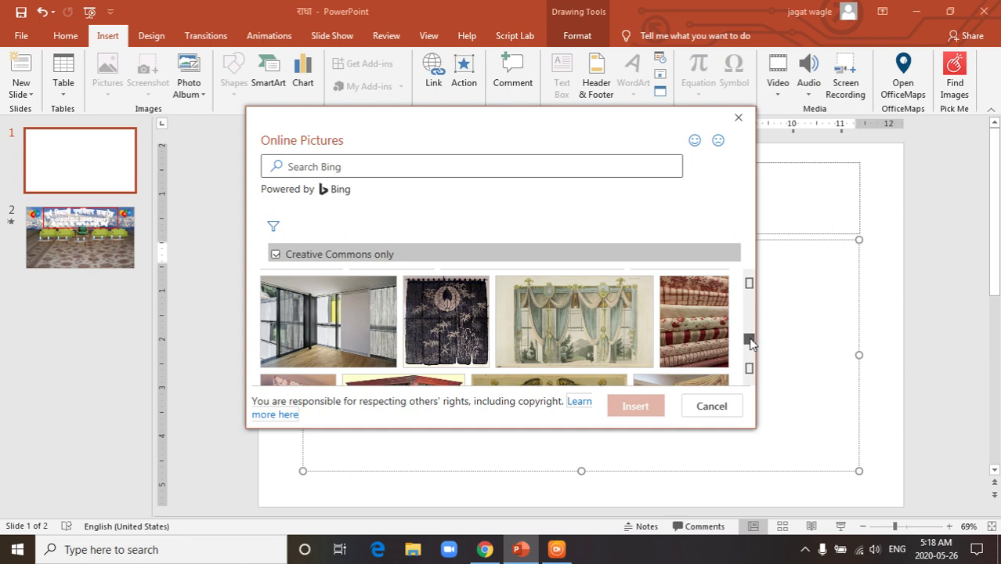
{"action": "scroll", "coordinate": [750, 342], "scroll_direction": "down", "scroll_amount": 2}
{"action": "scroll", "coordinate": [749, 345], "scroll_direction": "down", "scroll_amount": 2}
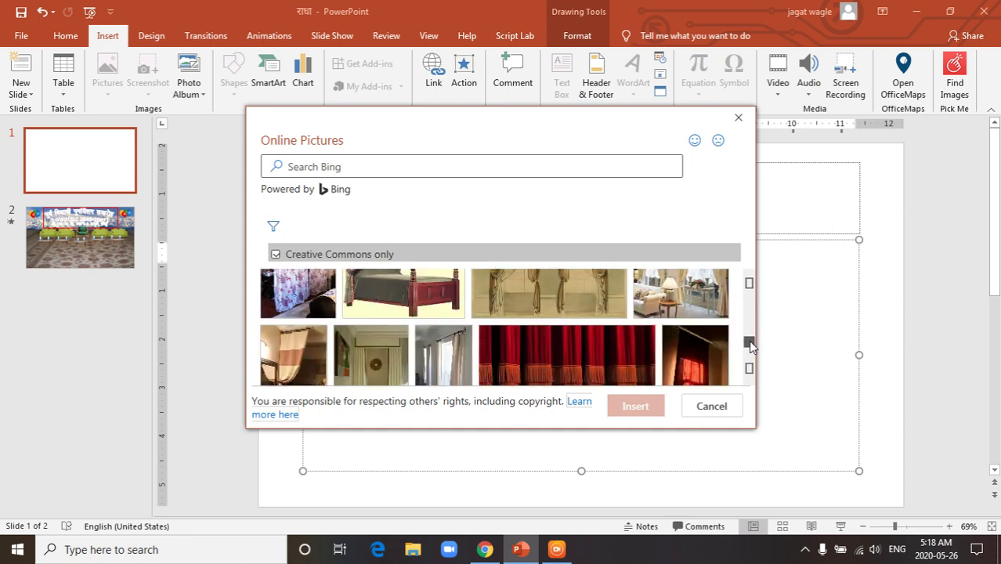
{"action": "scroll", "coordinate": [749, 345], "scroll_direction": "down", "scroll_amount": 3}
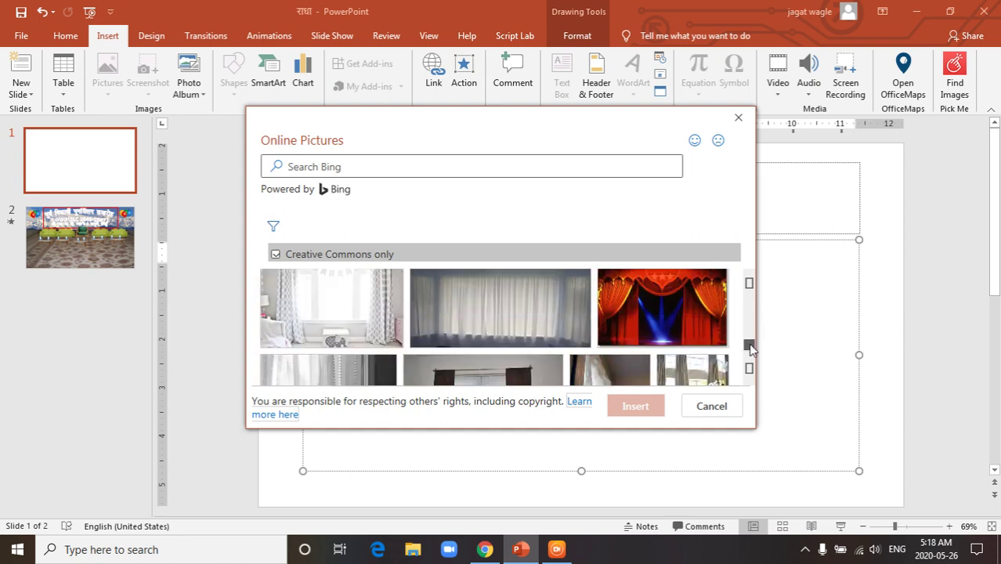
{"action": "scroll", "coordinate": [750, 345], "scroll_direction": "up", "scroll_amount": 2}
{"action": "left_click", "coordinate": [677, 341]}
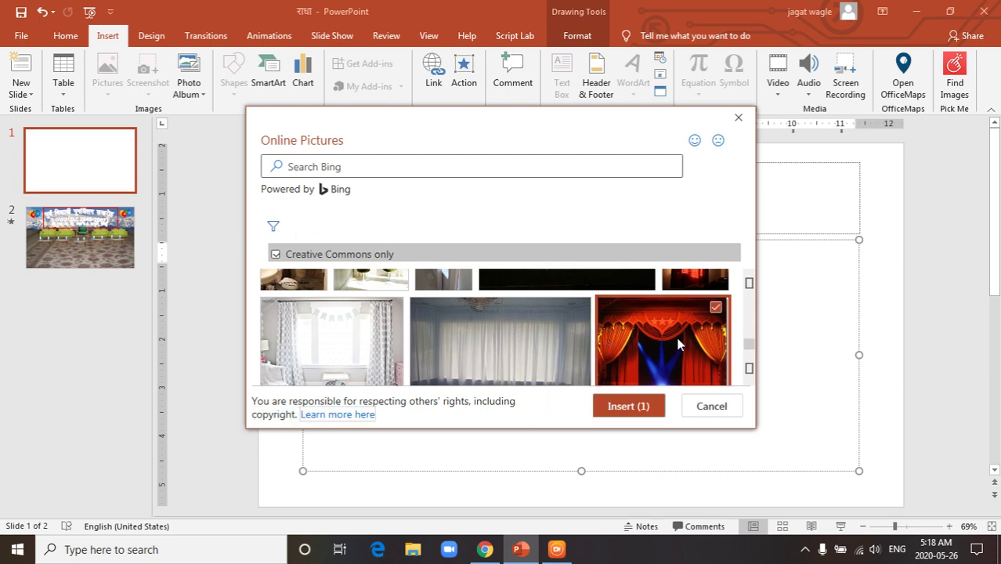
Insert the red stage-curtain picture and widen it to 12.74 inches across the slide
{"action": "left_click", "coordinate": [626, 413]}
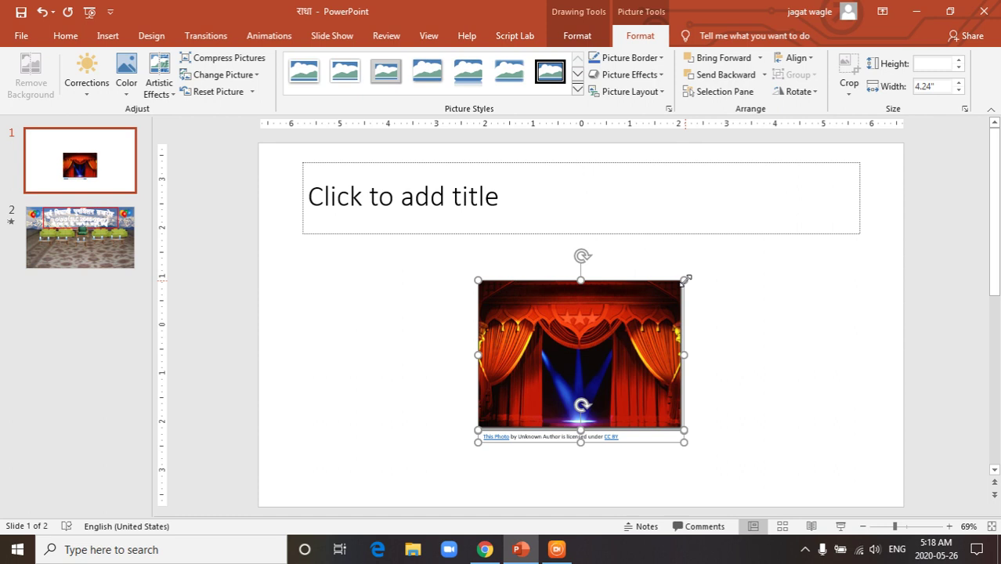
{"action": "left_click_drag", "start_coordinate": [684, 279], "coordinate": [811, 234]}
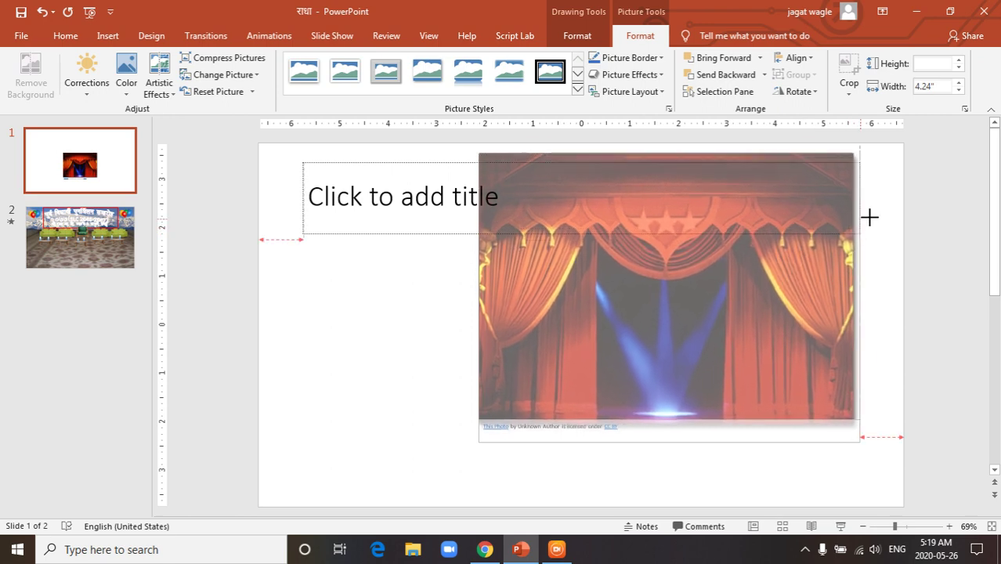
{"action": "left_click_drag", "start_coordinate": [811, 234], "coordinate": [875, 220]}
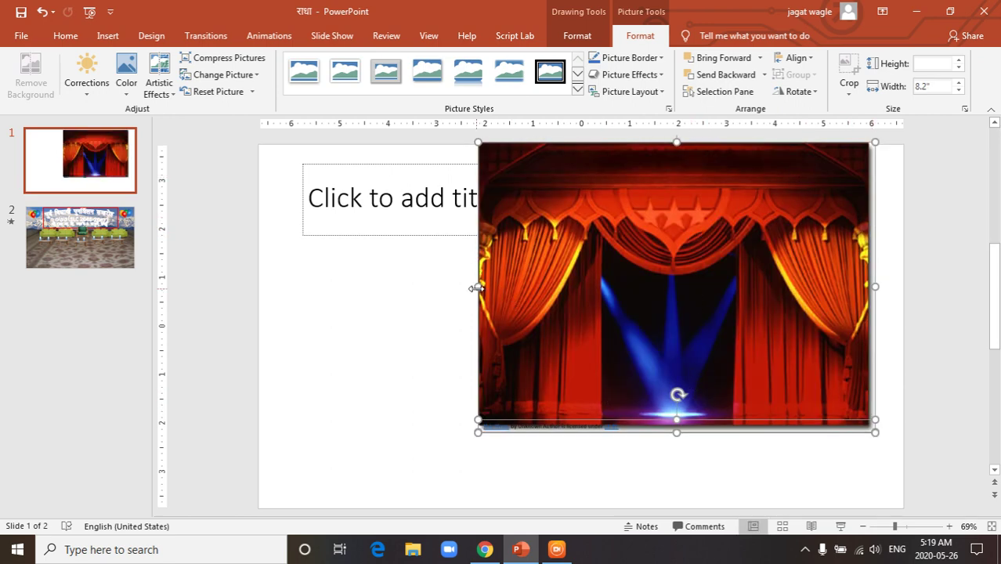
{"action": "left_click_drag", "start_coordinate": [475, 280], "coordinate": [259, 310]}
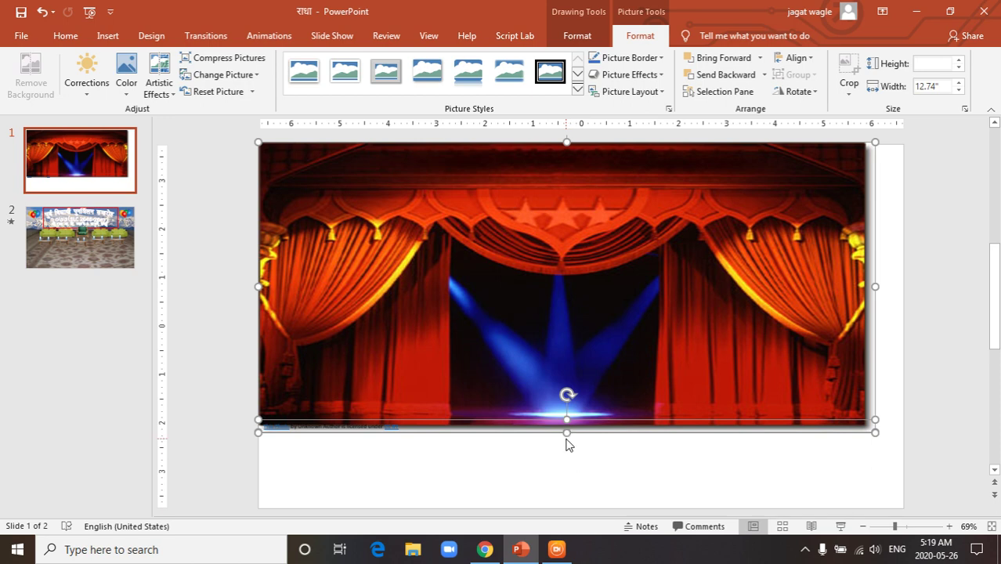
{"action": "mouse_move", "coordinate": [567, 436]}
{"action": "left_mouse_down"}
{"action": "mouse_move", "coordinate": [567, 460]}
{"action": "mouse_move", "coordinate": [576, 401]}
{"action": "left_mouse_up"}
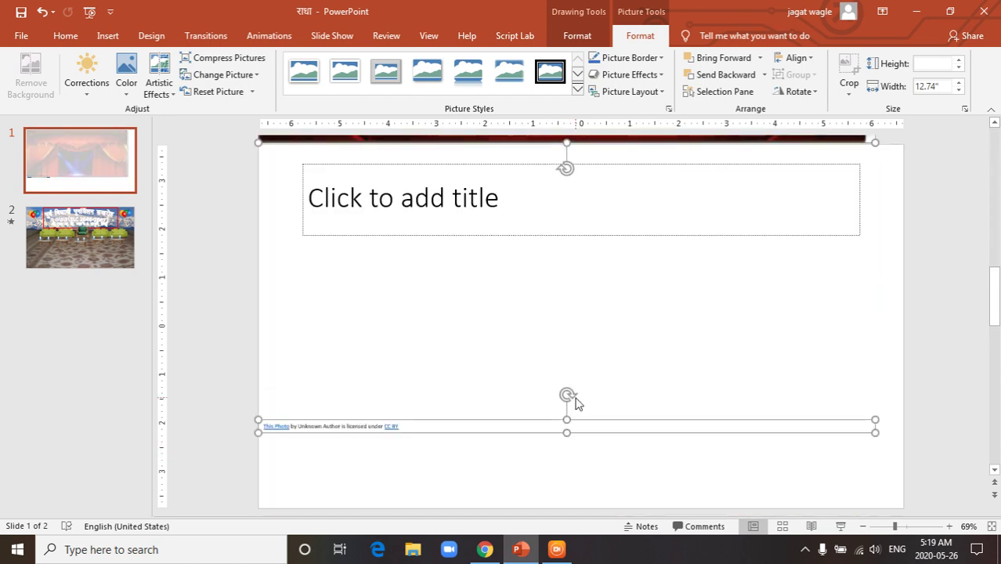
Undo the downward stretch, then cut and restore the picture so it stays full width
{"action": "key", "text": "ctrl+z"}
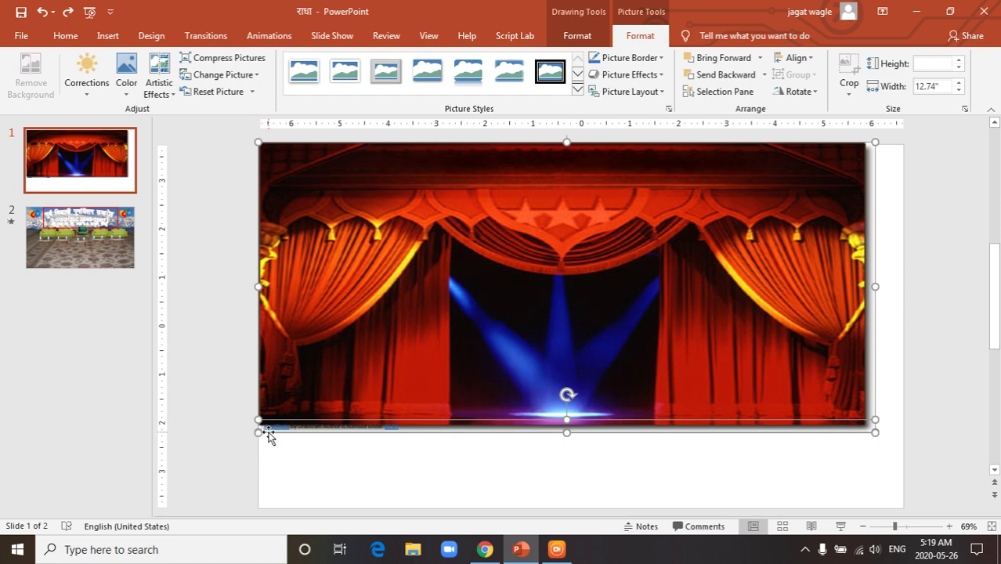
{"action": "right_click", "coordinate": [267, 432]}
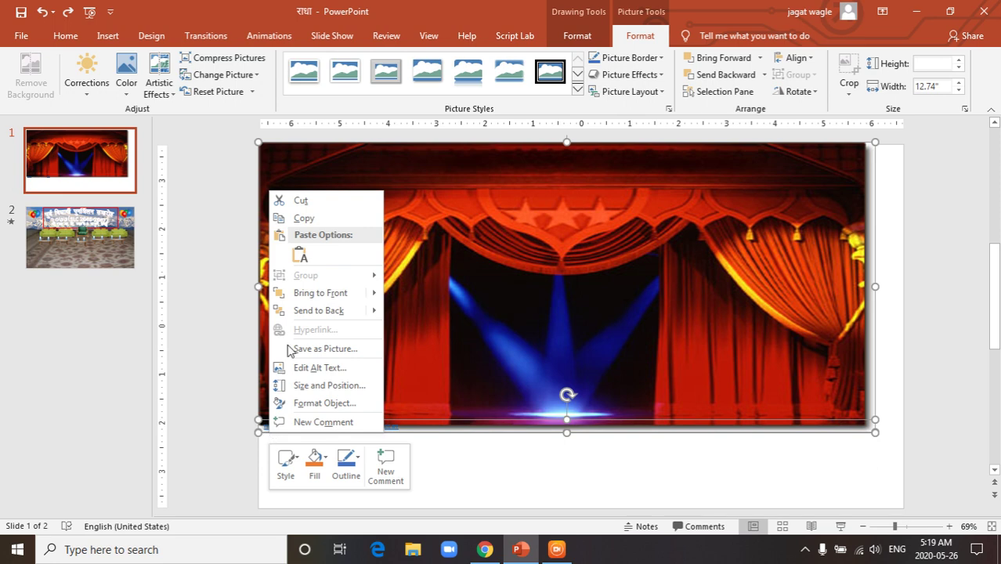
{"action": "left_click", "coordinate": [301, 201]}
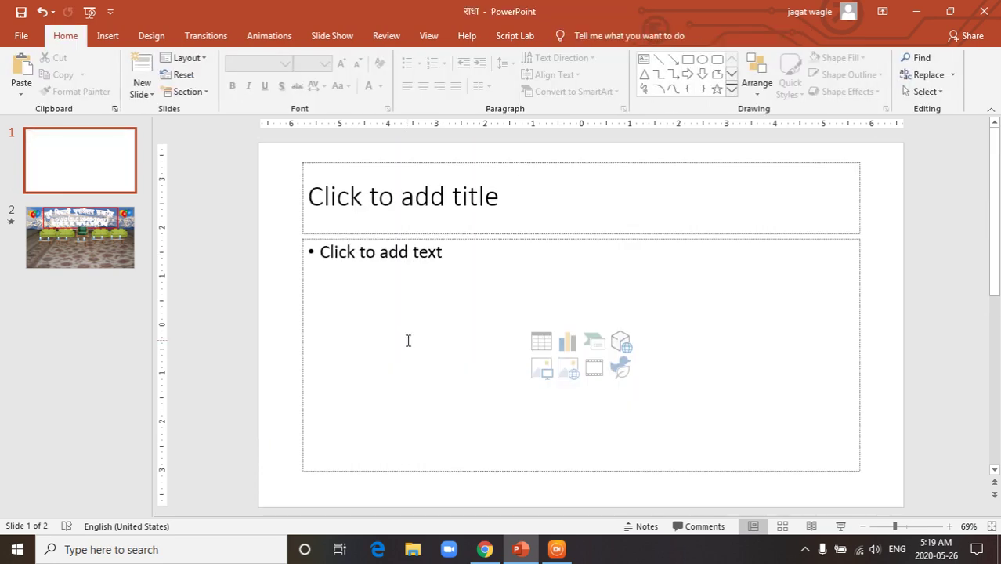
{"action": "key", "text": "ctrl+z"}
{"action": "left_click", "coordinate": [535, 469]}
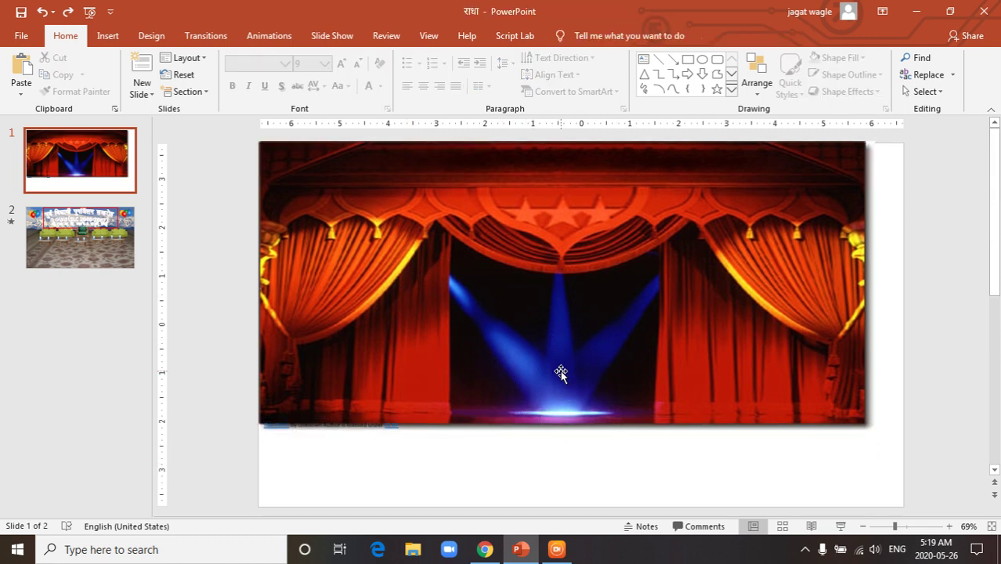
Stretch the stage picture down to the bottom edge so it fills the slide
{"action": "left_click", "coordinate": [836, 390]}
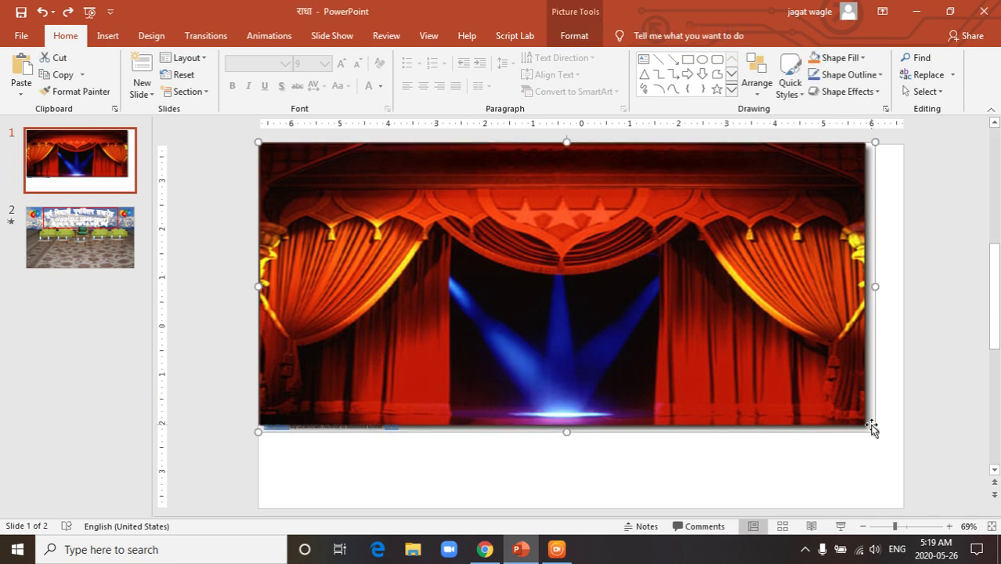
{"action": "left_click_drag", "start_coordinate": [874, 430], "coordinate": [868, 448]}
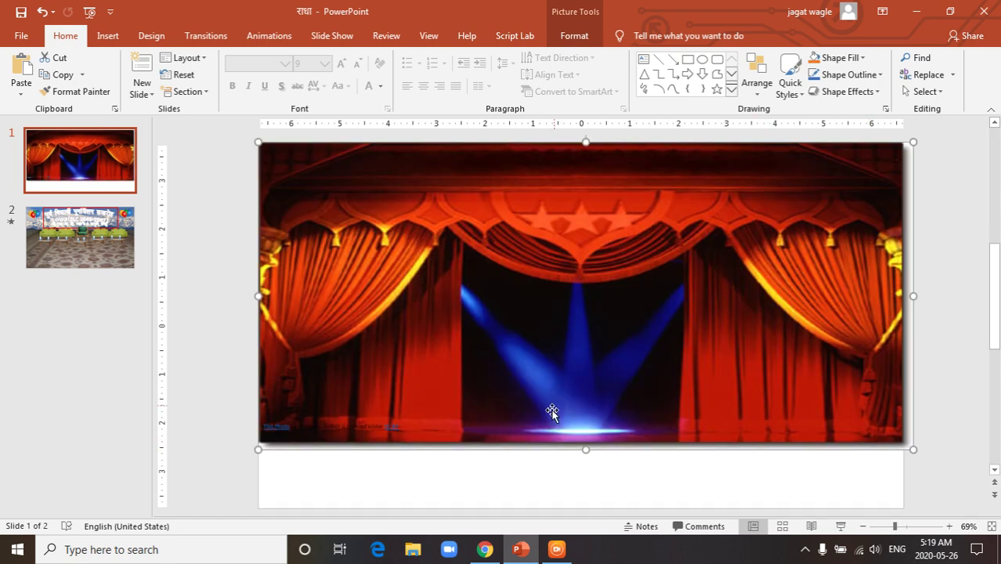
{"action": "left_click_drag", "start_coordinate": [585, 447], "coordinate": [581, 507]}
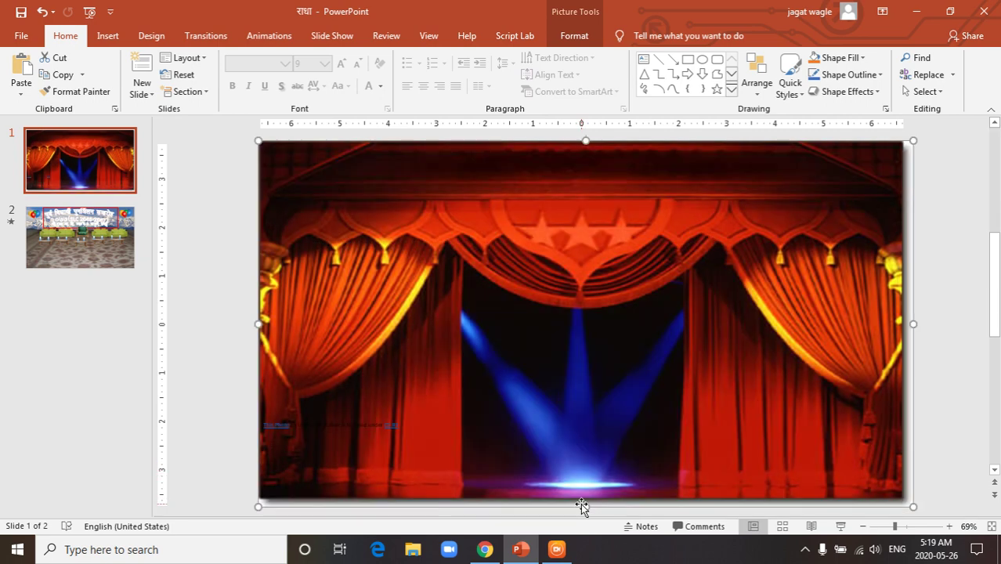
Cut the small attribution caption text box from the bottom of the picture
{"action": "left_click", "coordinate": [383, 433]}
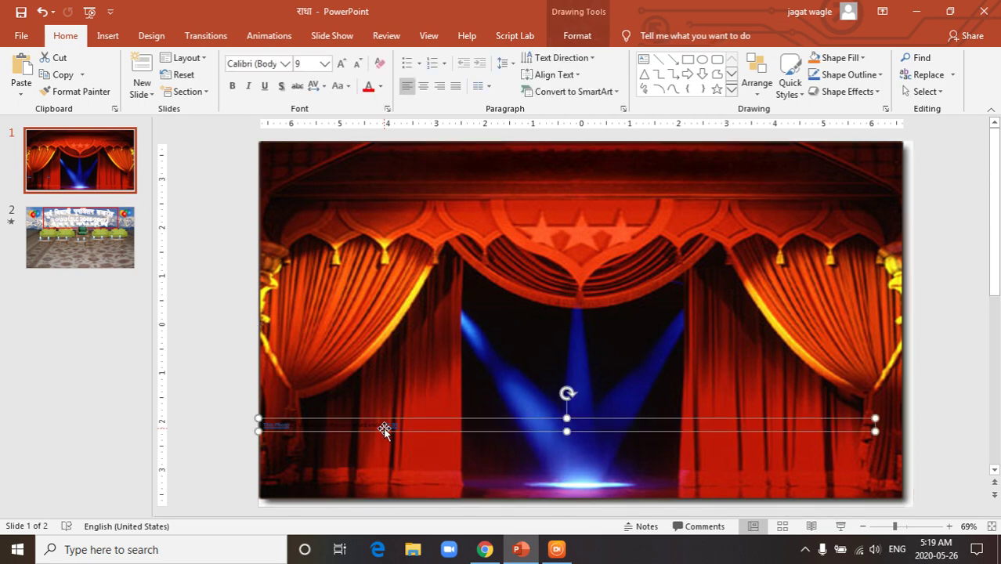
{"action": "right_click", "coordinate": [384, 431]}
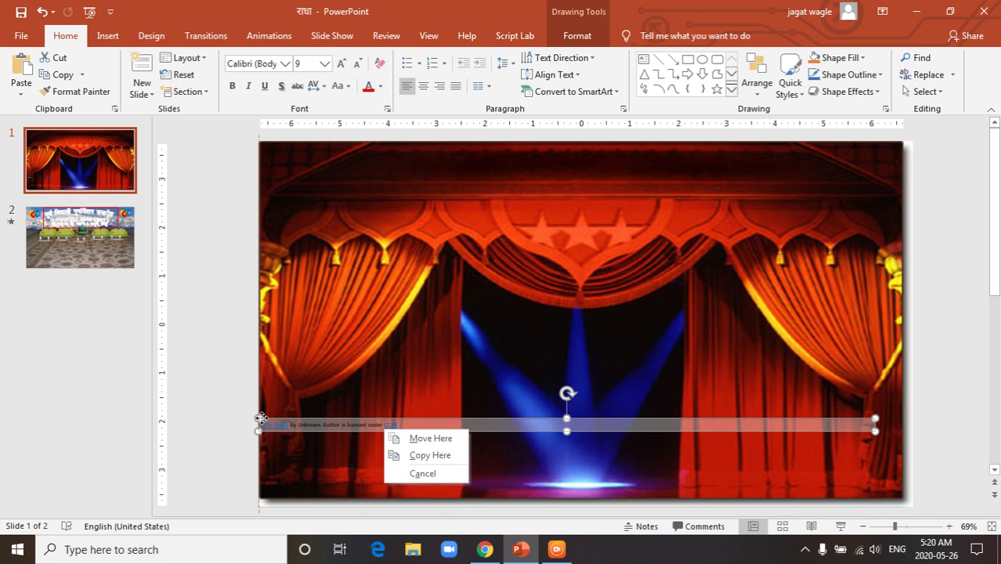
{"action": "left_click", "coordinate": [566, 432]}
{"action": "right_click", "coordinate": [566, 431]}
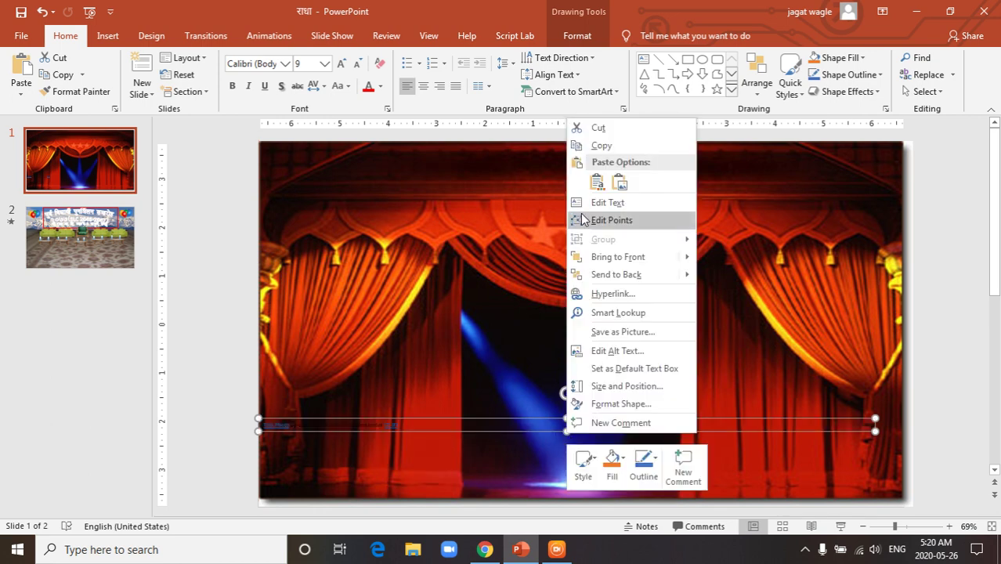
{"action": "left_click", "coordinate": [595, 127]}
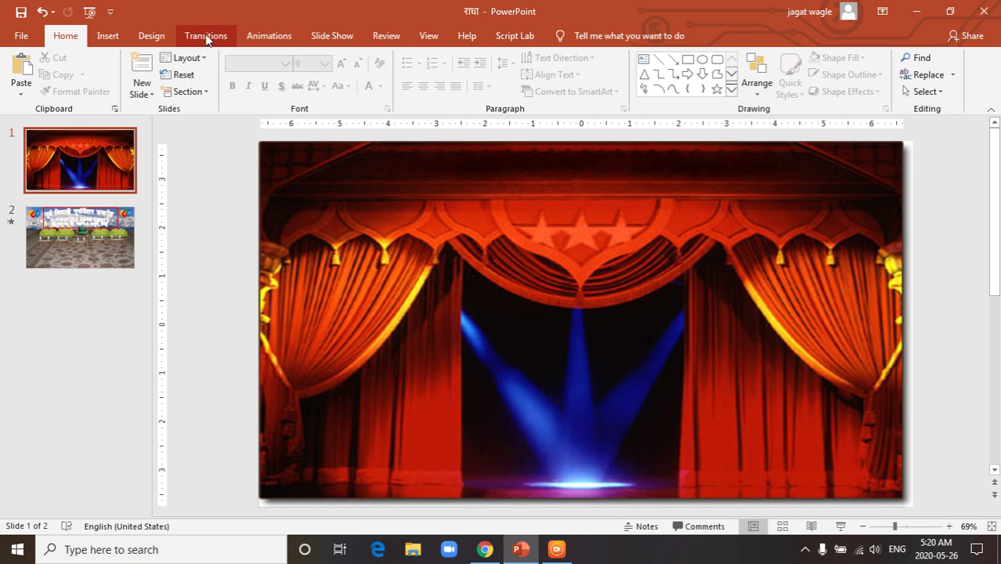
Apply the Curtains transition from the Exciting group to slide 1, lasting 06.00 seconds
{"action": "left_click", "coordinate": [207, 40]}
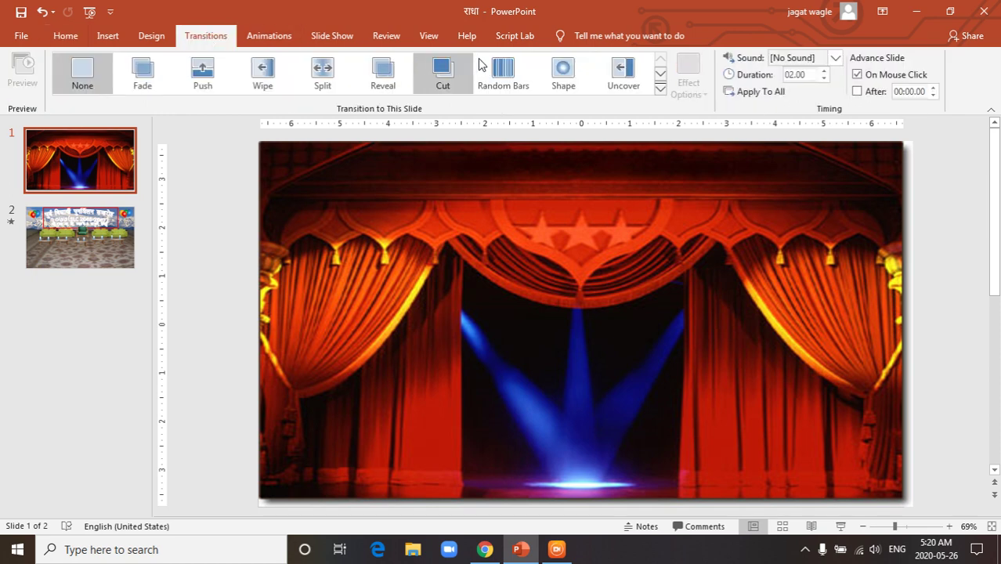
{"action": "left_click", "coordinate": [660, 88]}
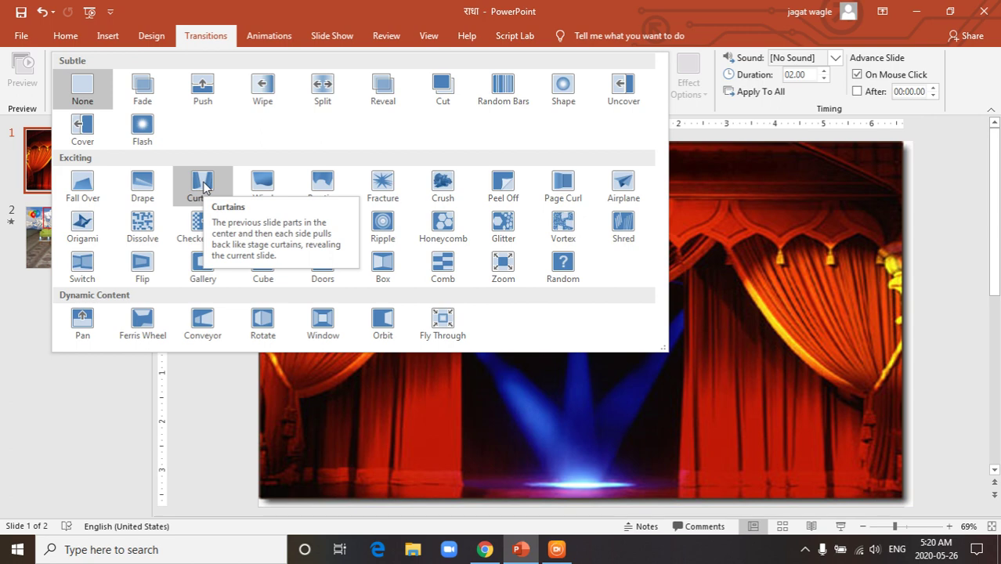
{"action": "left_click", "coordinate": [203, 184]}
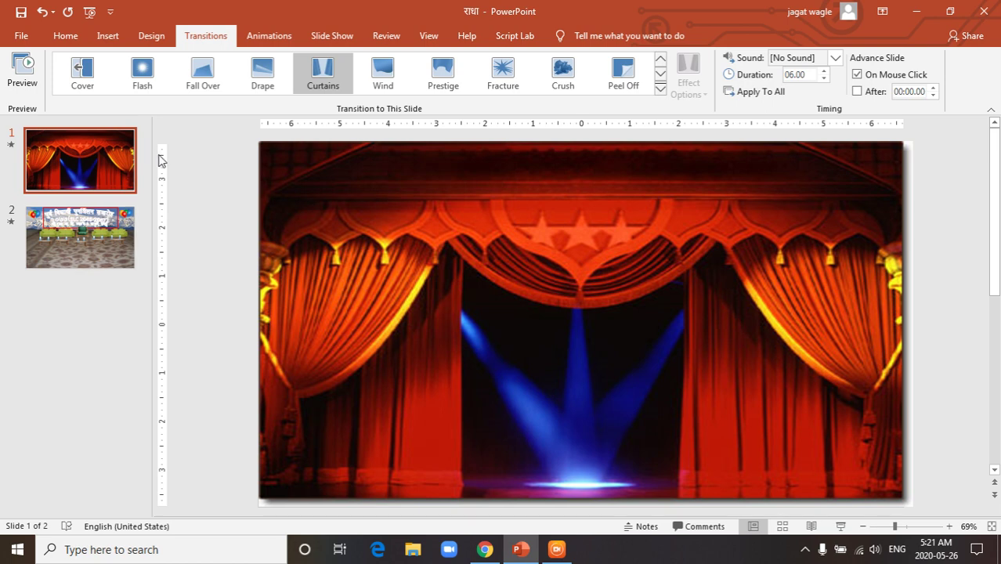
Give slide 2 the Curtains transition as well and preview it
{"action": "left_click", "coordinate": [92, 234]}
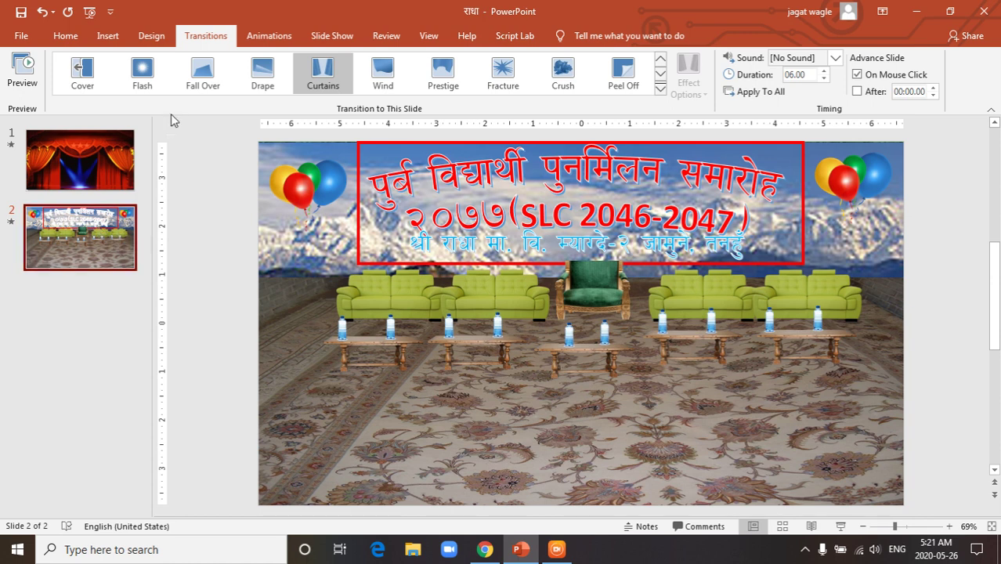
{"action": "left_click", "coordinate": [320, 79]}
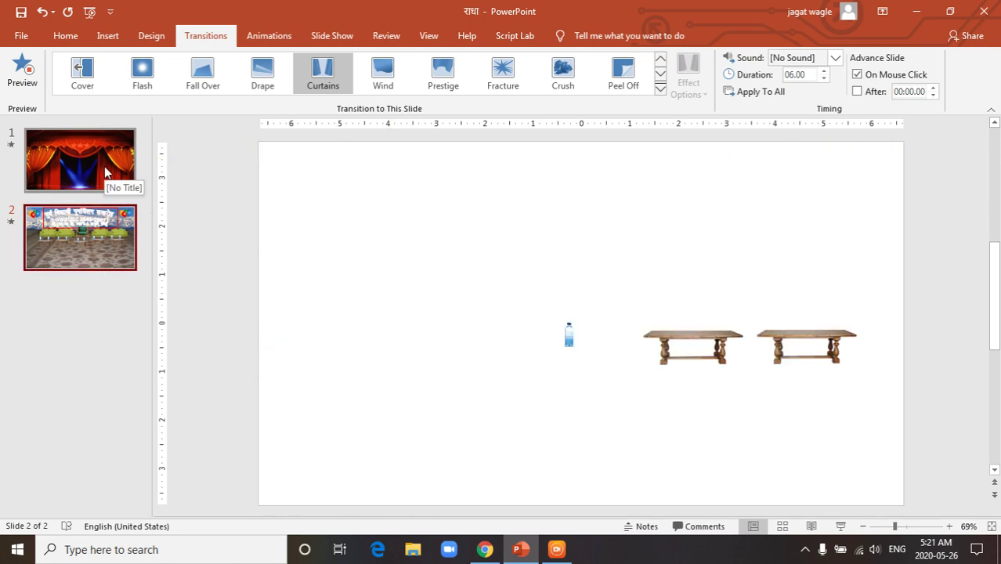
{"action": "left_click", "coordinate": [107, 171]}
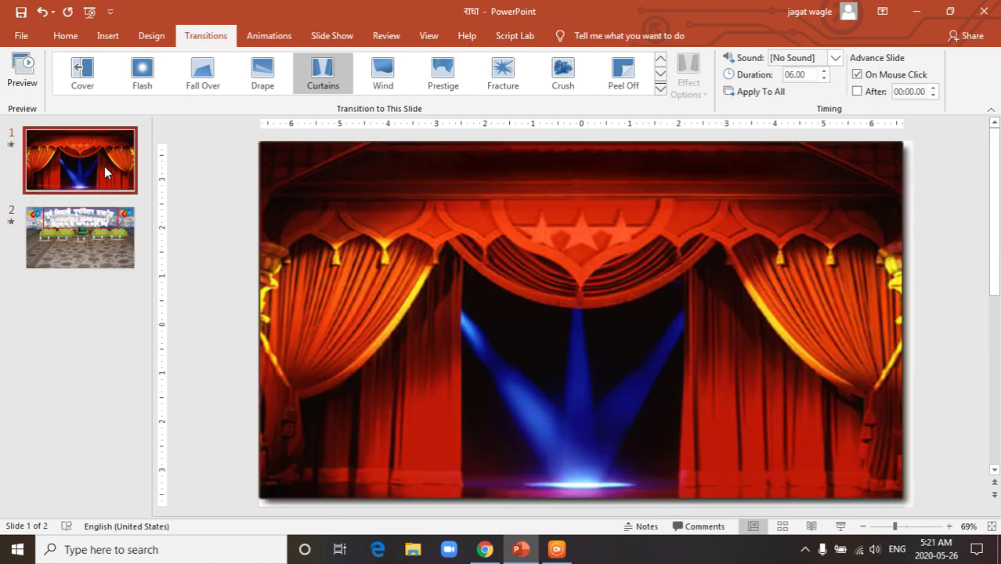
{"action": "left_click", "coordinate": [83, 251]}
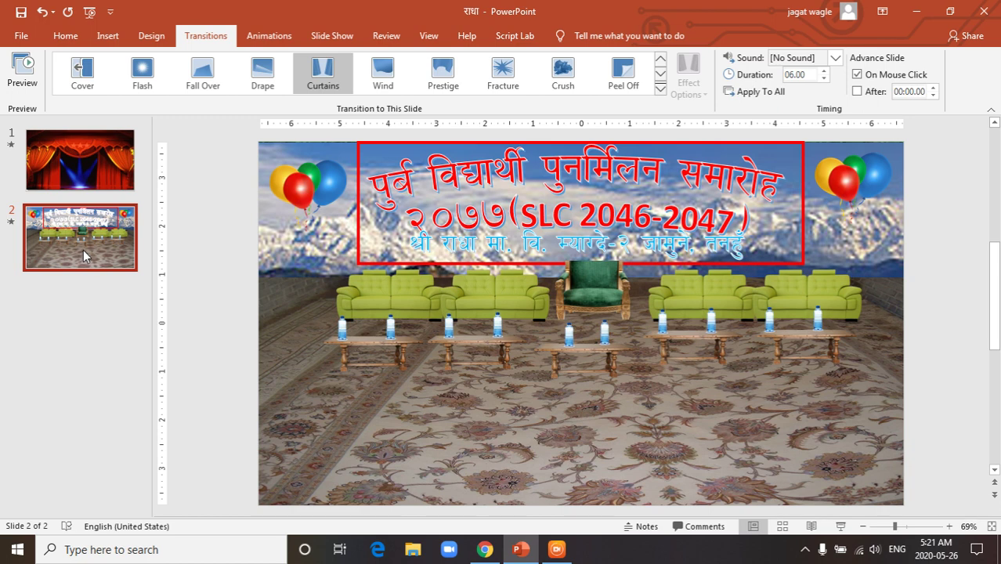
{"action": "left_click", "coordinate": [322, 77]}
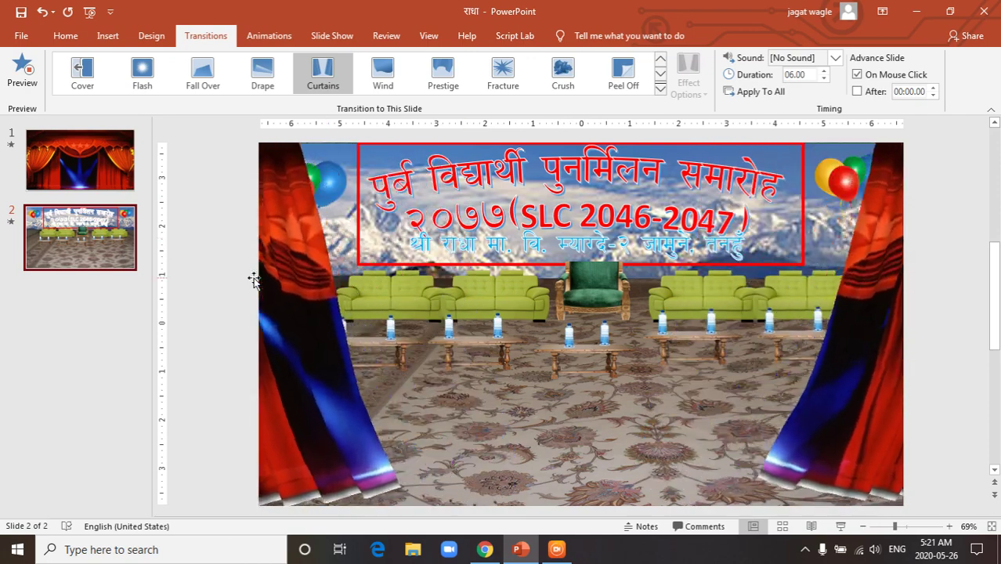
Preview the slide show starting from the second (reunion) slide, then exit back to editing
{"action": "left_click", "coordinate": [326, 39]}
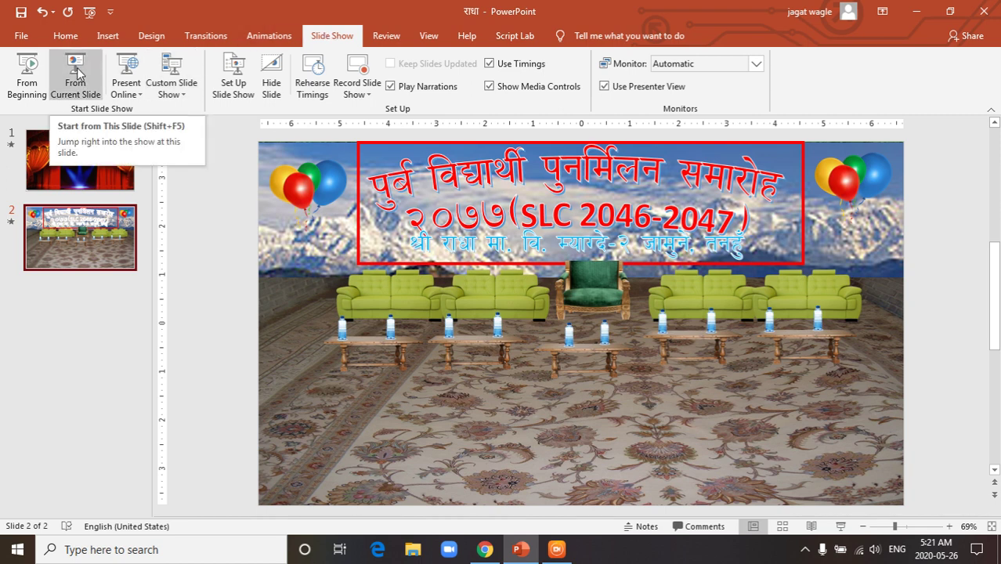
{"action": "left_click", "coordinate": [27, 75]}
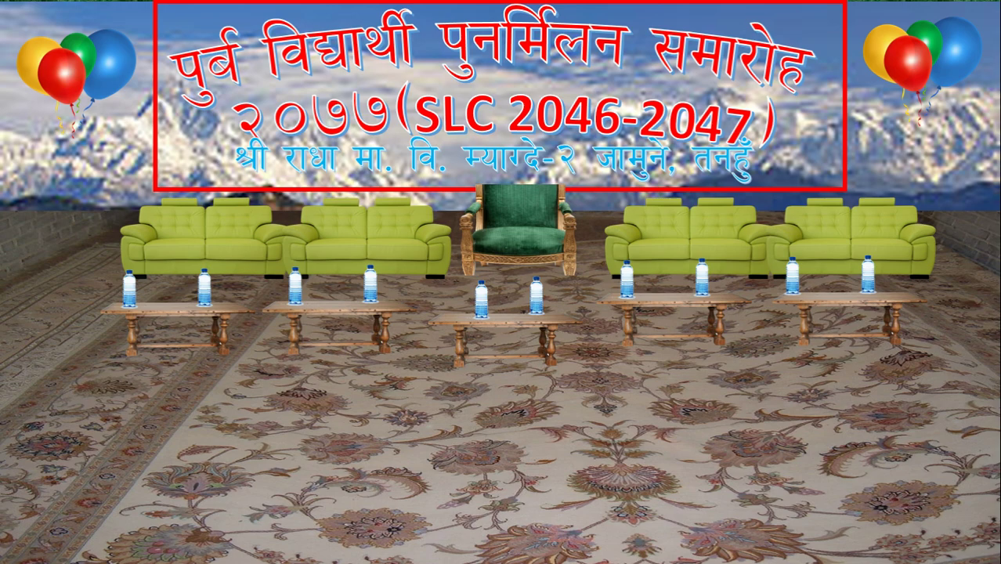
{"action": "key", "text": "Escape"}
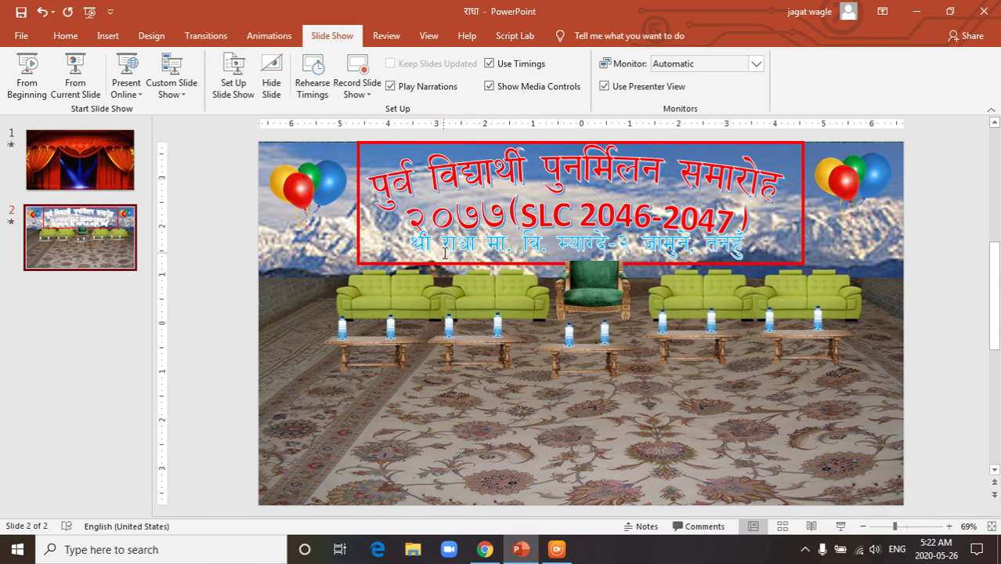
Insert the downloaded y2mate song 'Phool Ko Thunga' from the PC as audio on slide 1
{"action": "left_click", "coordinate": [94, 149]}
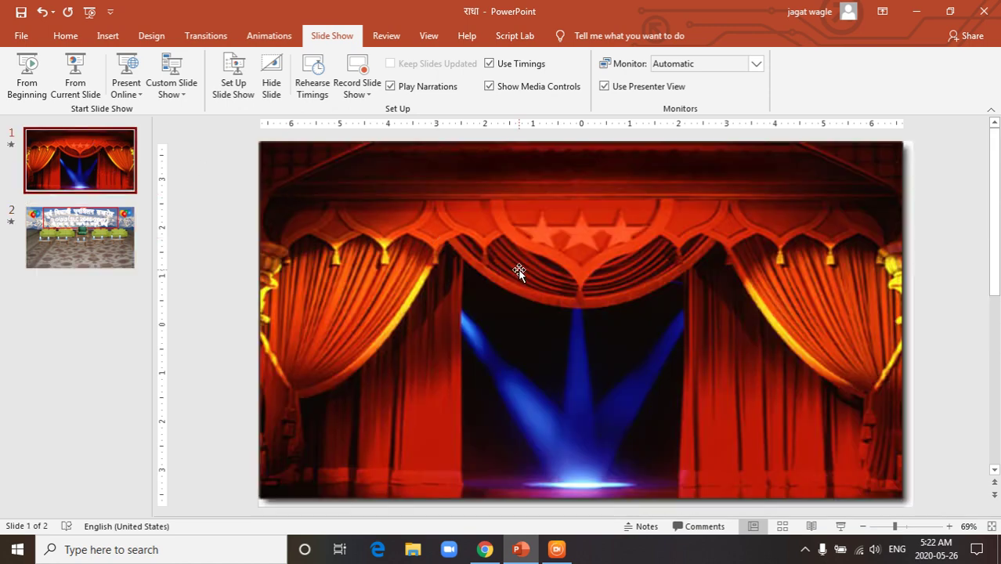
{"action": "left_click", "coordinate": [108, 37]}
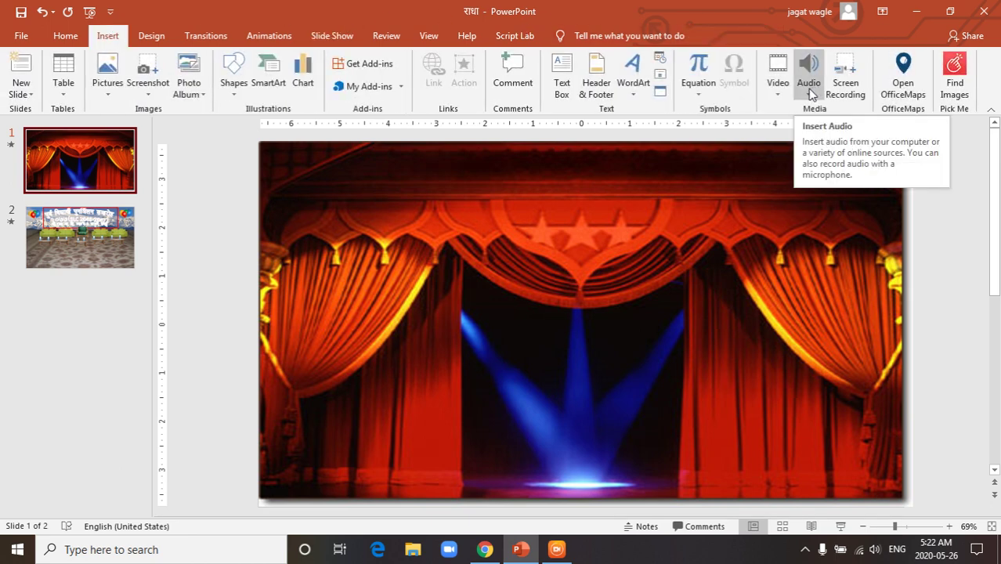
{"action": "left_click", "coordinate": [810, 92]}
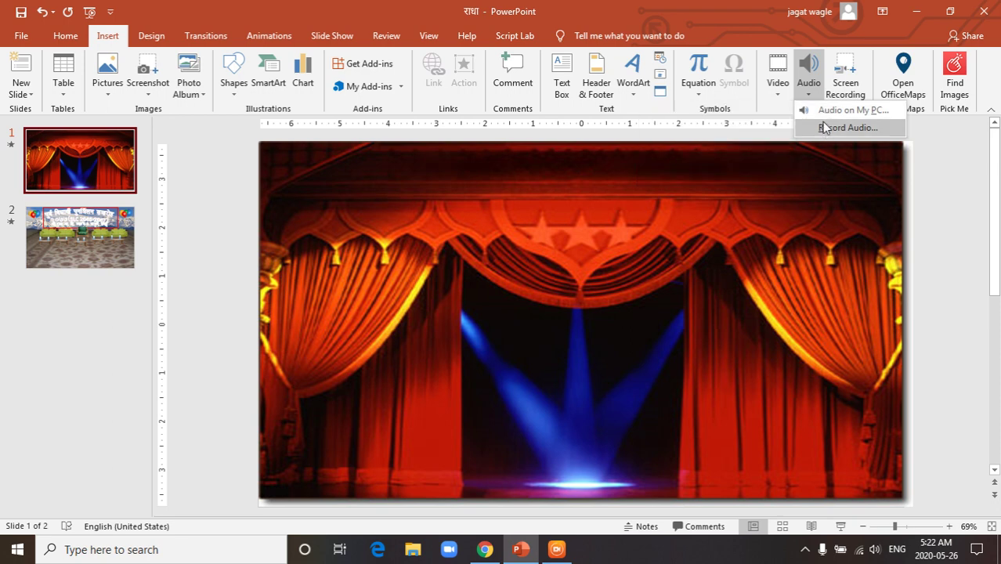
{"action": "left_click", "coordinate": [826, 111]}
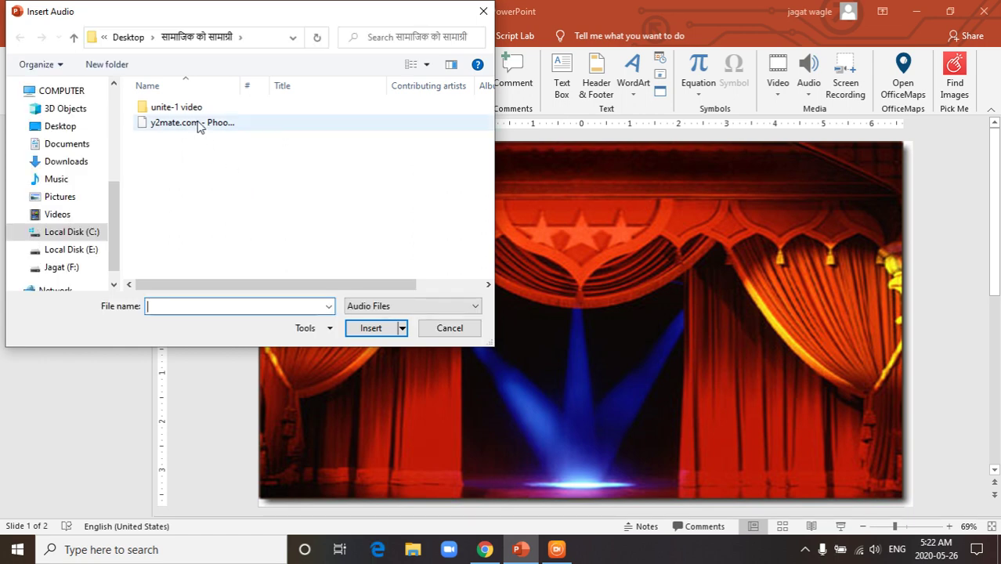
{"action": "left_click", "coordinate": [198, 126]}
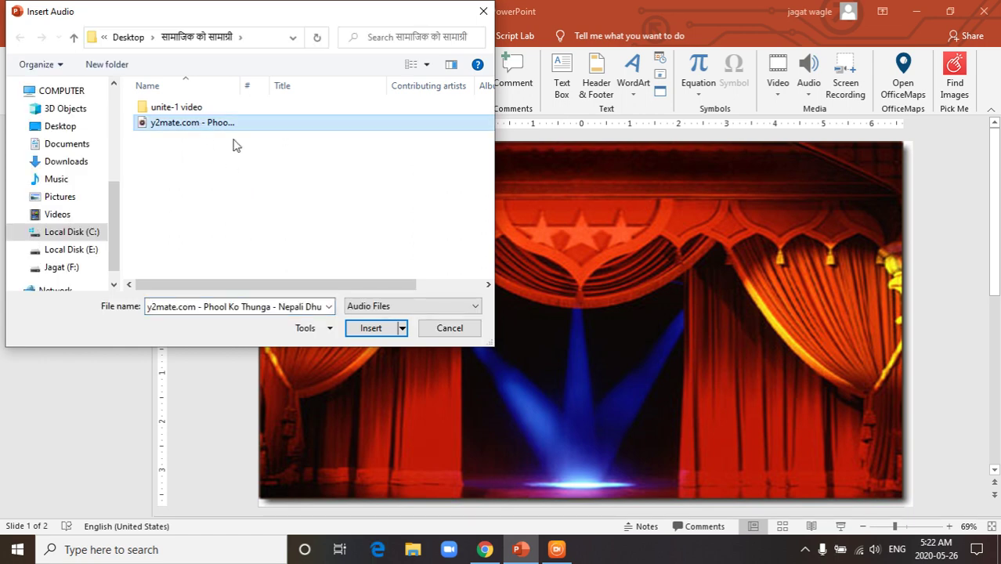
{"action": "left_click", "coordinate": [369, 328]}
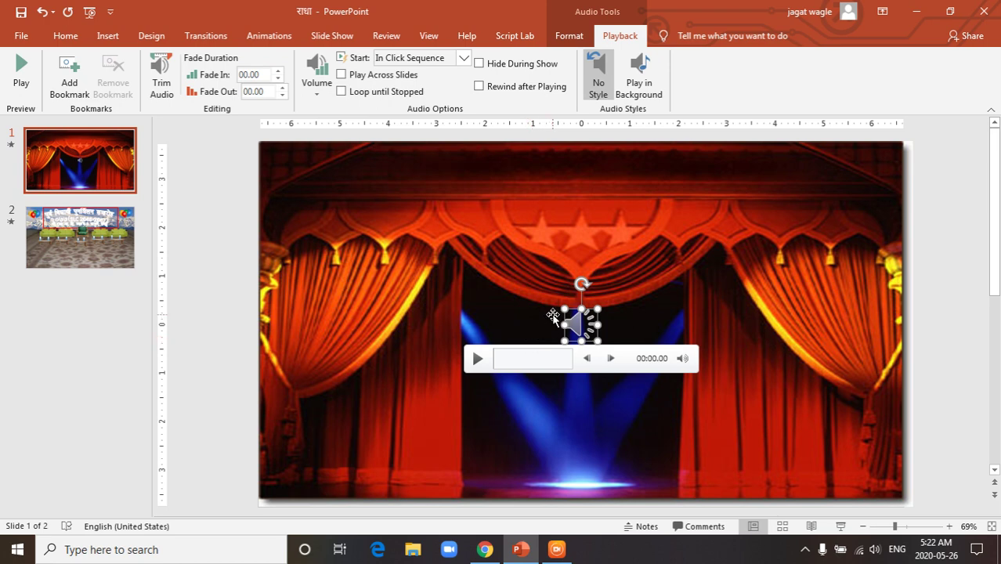
Set the song's playback volume to Medium and enable Play Across Slides
{"action": "left_click", "coordinate": [516, 275]}
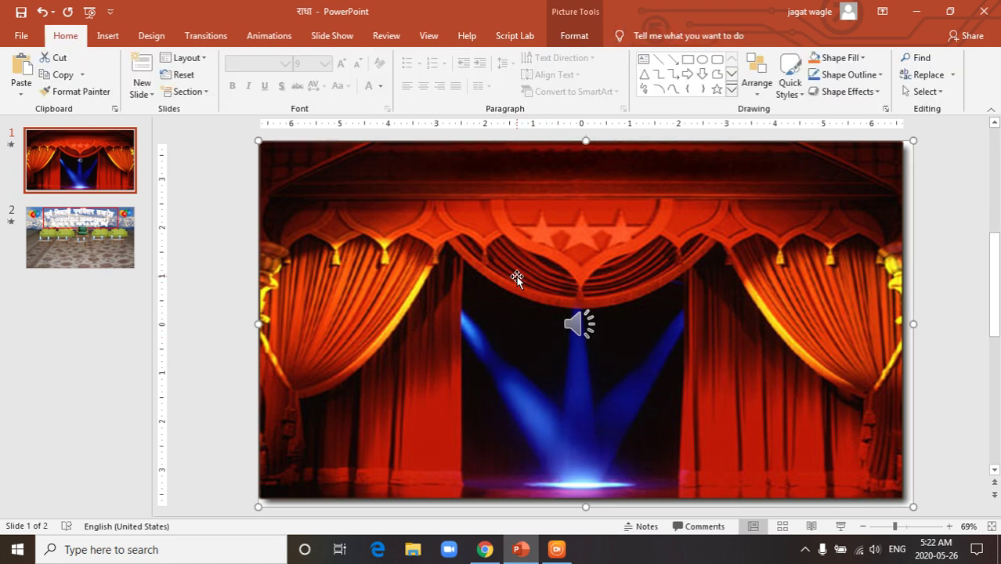
{"action": "left_click", "coordinate": [571, 316]}
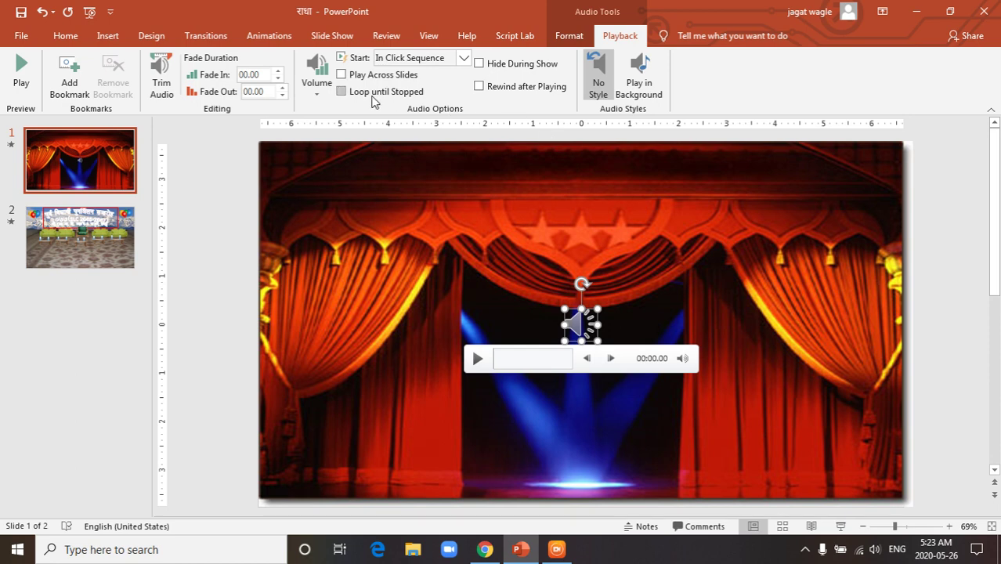
{"action": "left_click", "coordinate": [321, 88]}
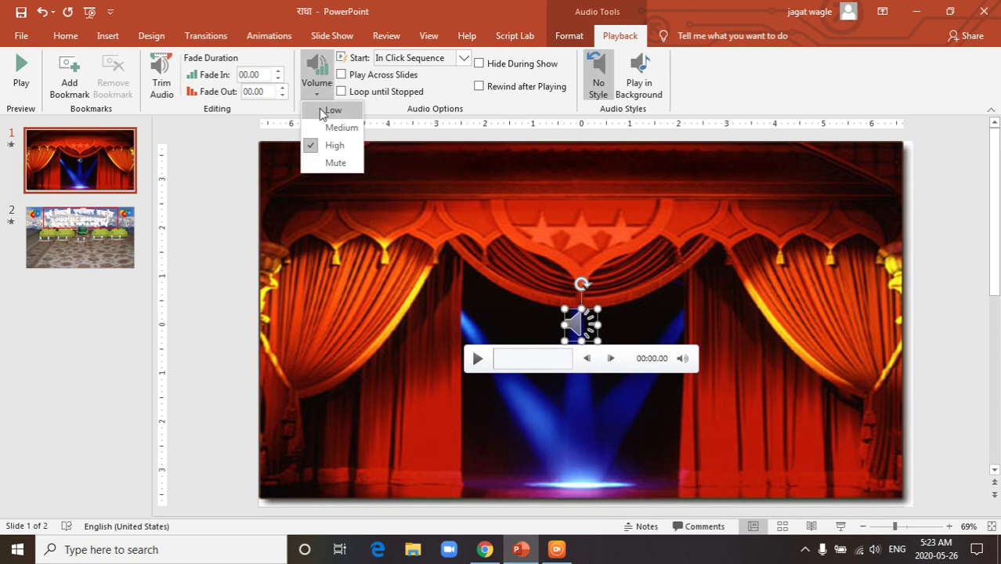
{"action": "left_click", "coordinate": [321, 110]}
{"action": "left_click", "coordinate": [315, 87]}
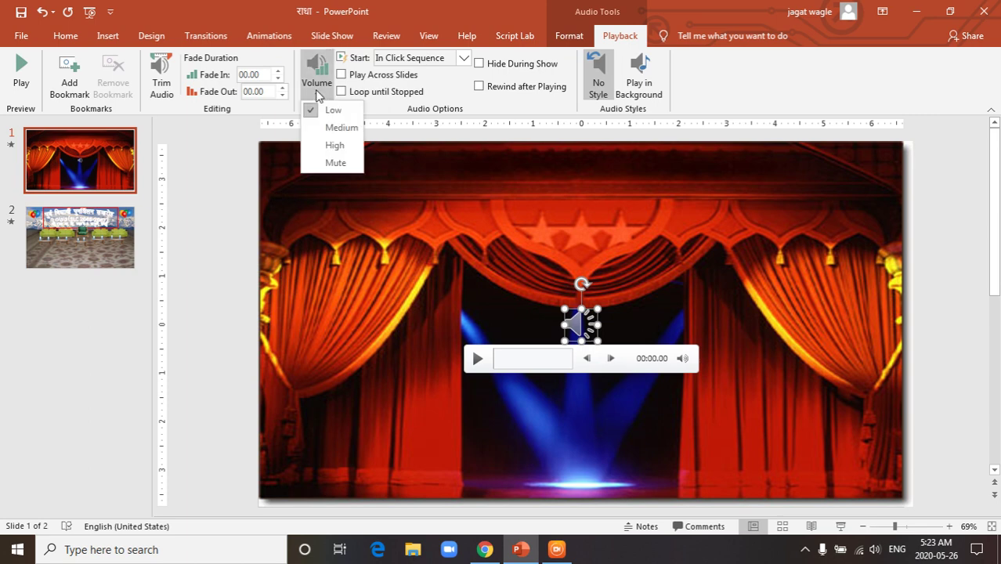
{"action": "left_click", "coordinate": [328, 129]}
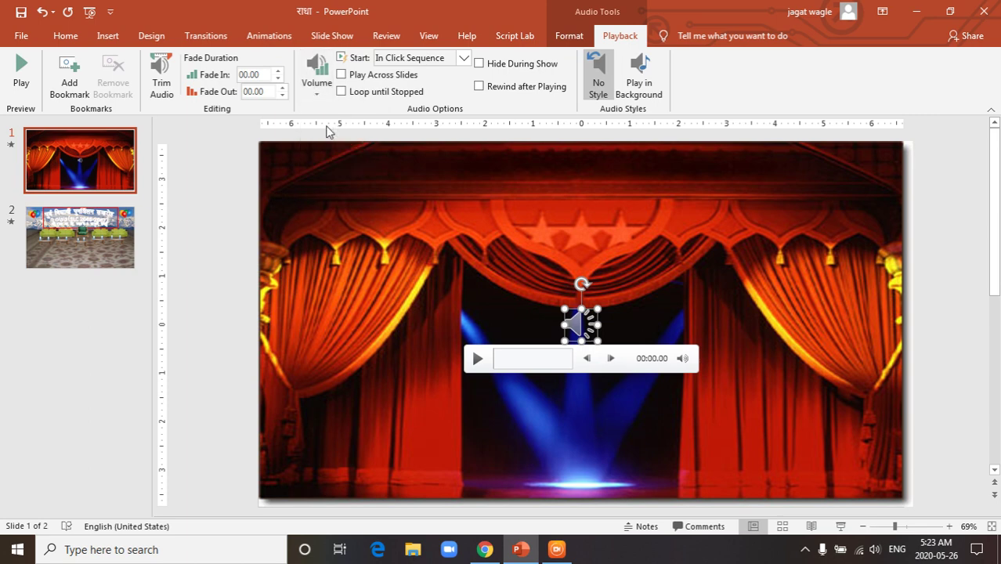
{"action": "left_click", "coordinate": [345, 76]}
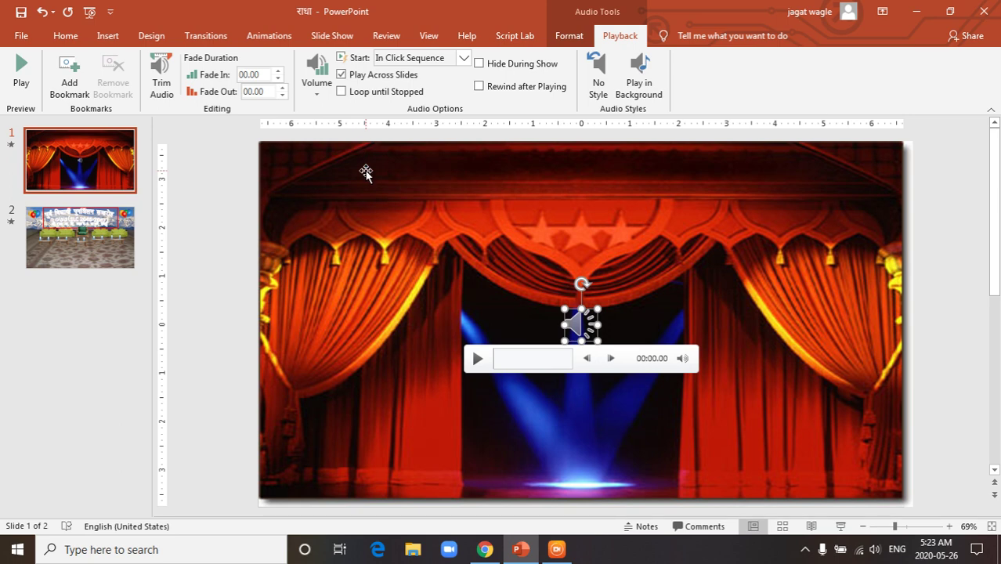
{"action": "left_click", "coordinate": [335, 37]}
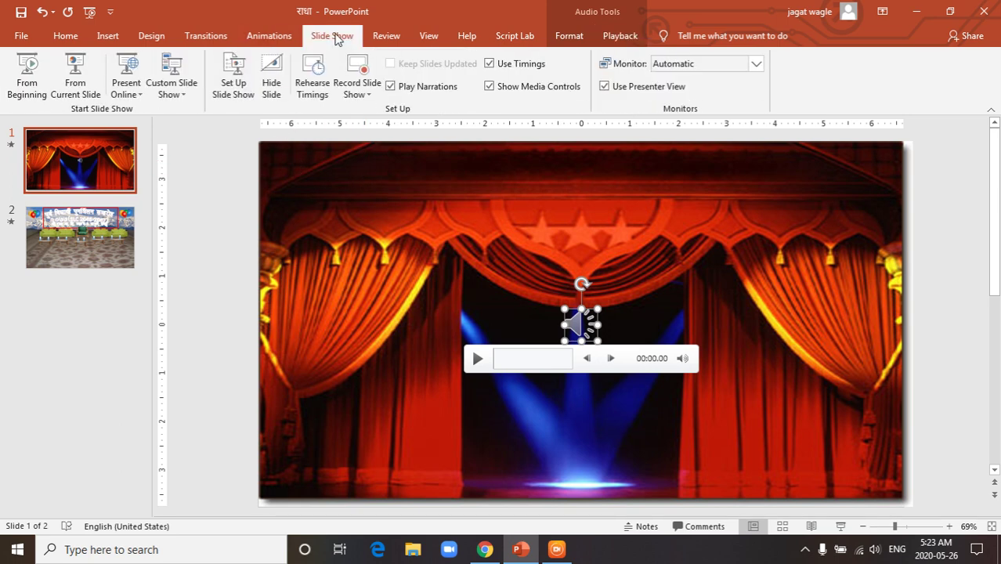
Start the slide show from the first curtain slide to see its Curtains transition
{"action": "left_click", "coordinate": [27, 75]}
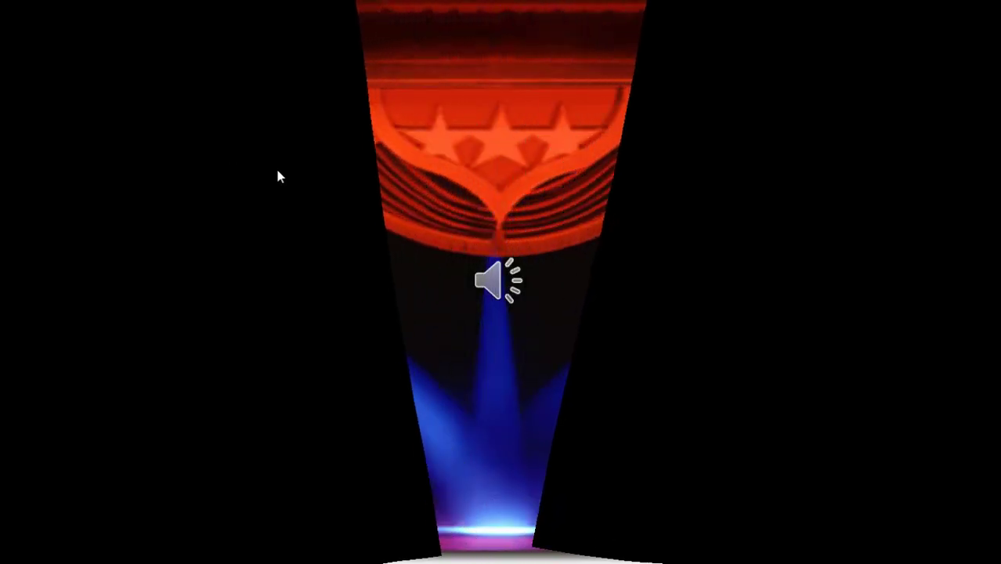